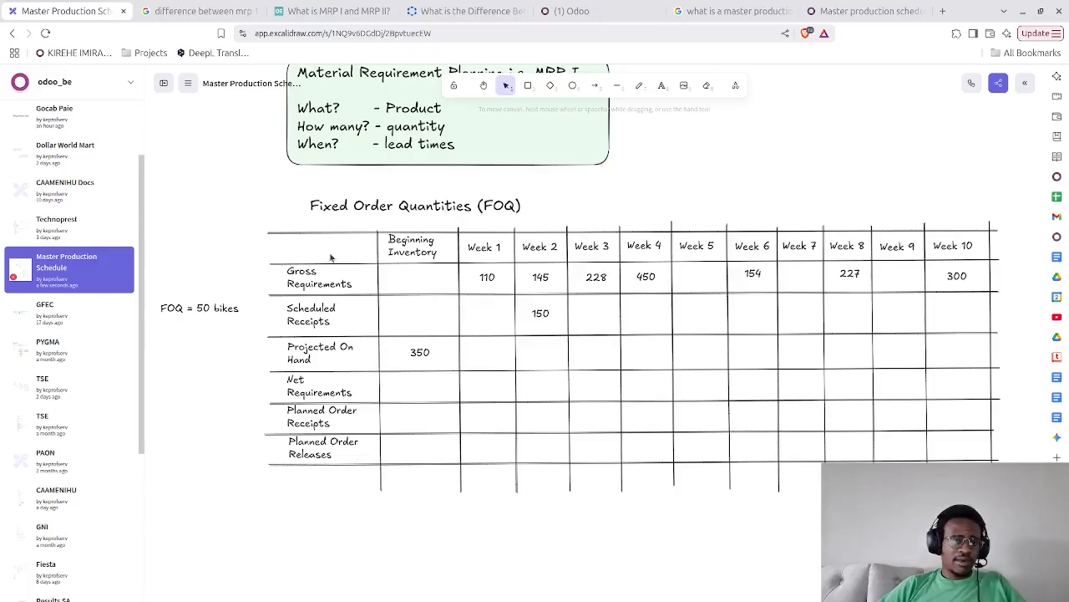
Add the text "2 weeks" in red below the "FOQ = 50 bikes" note beside the table
{"action": "double_click", "coordinate": [183, 350]}
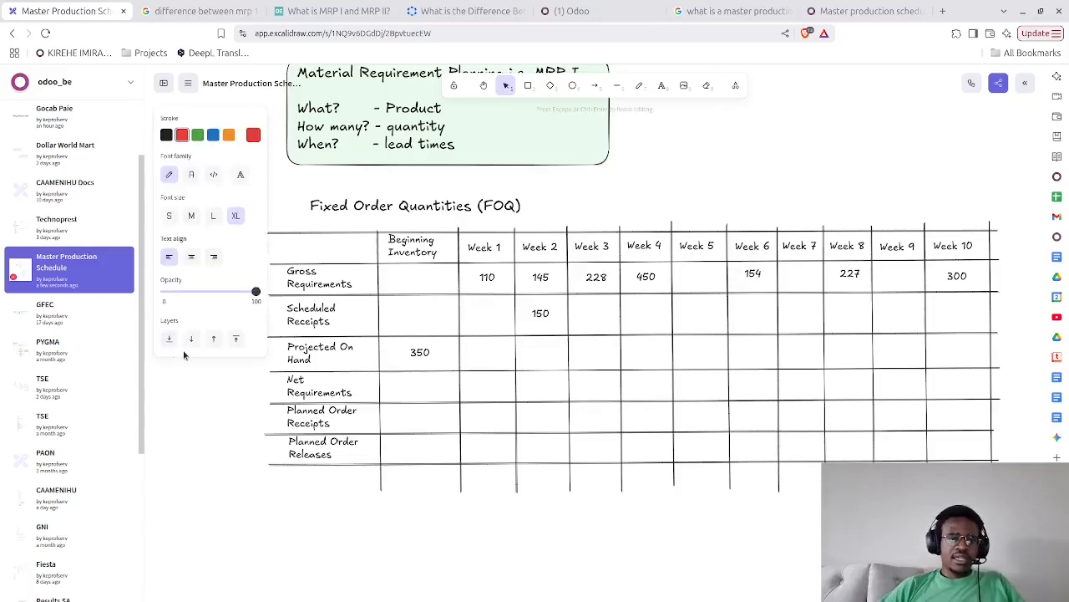
{"action": "left_click_drag", "start_coordinate": [452, 423], "coordinate": [687, 358]}
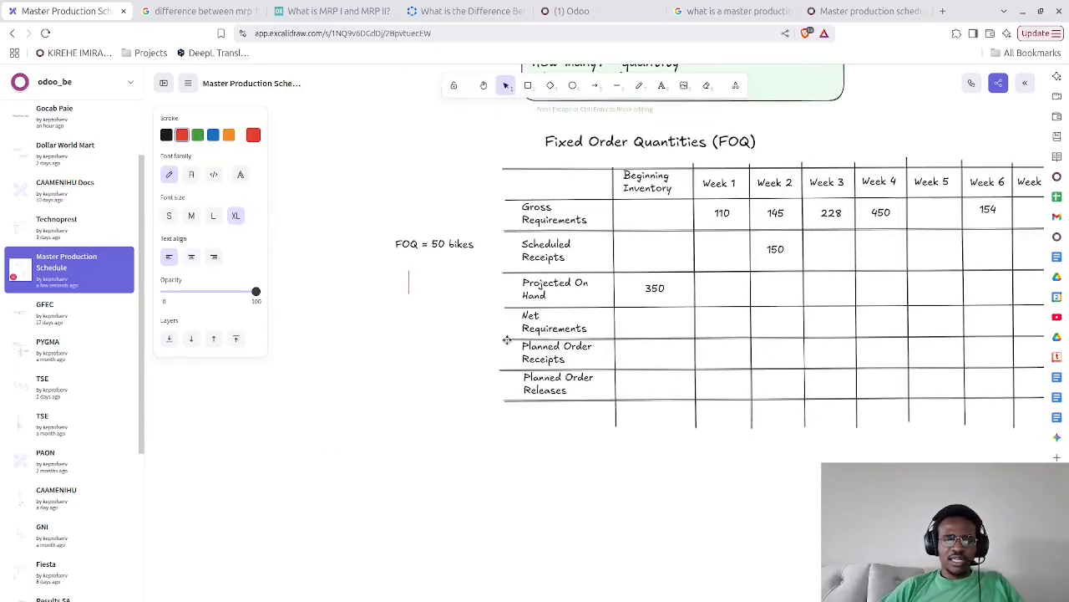
{"action": "left_click", "coordinate": [397, 271]}
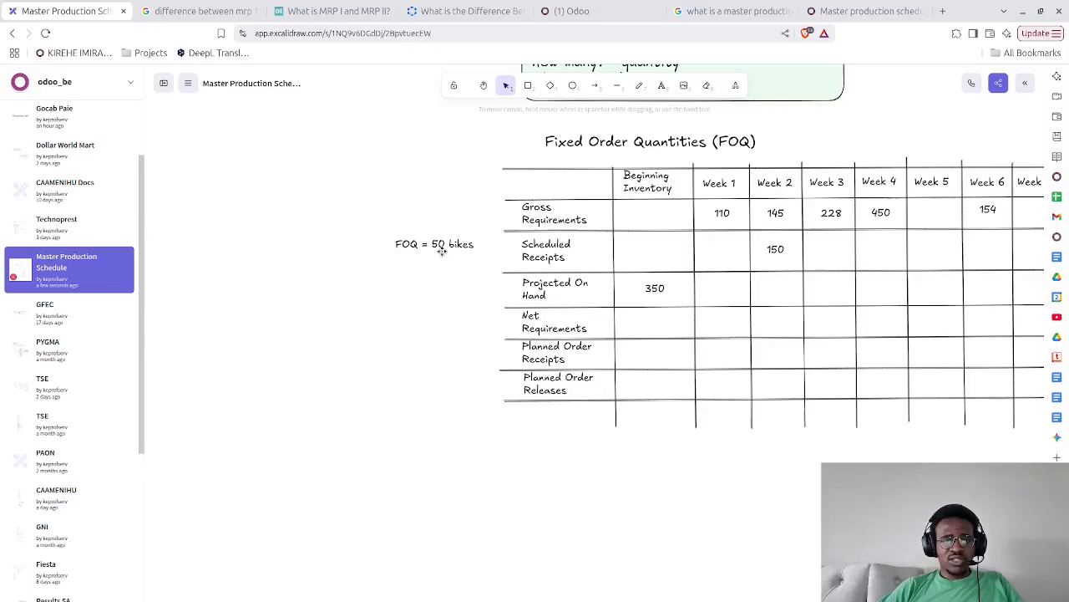
{"action": "double_click", "coordinate": [396, 275]}
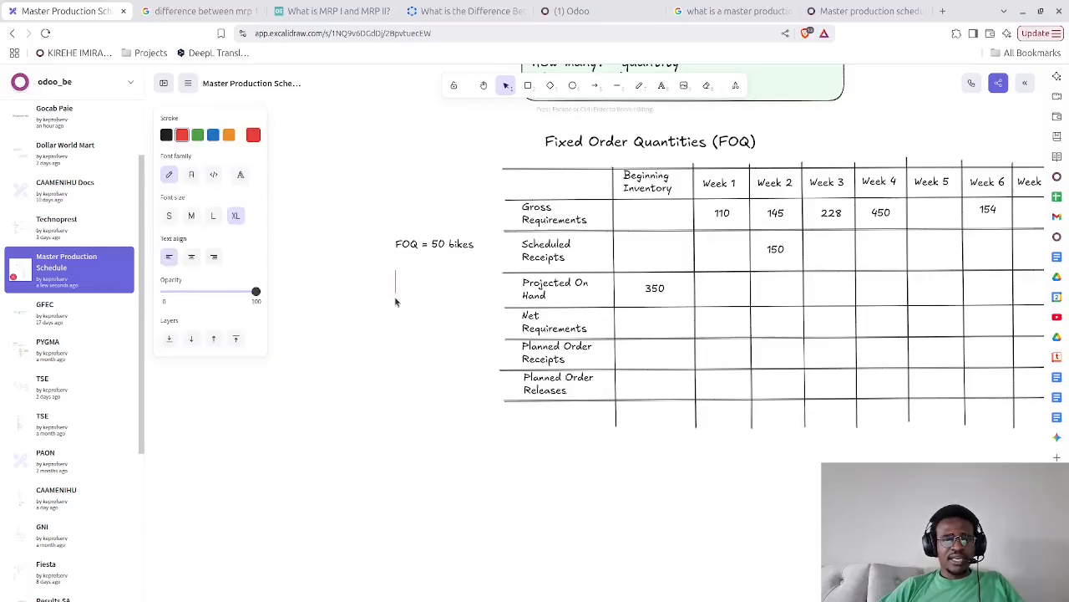
{"action": "type", "text": "2"}
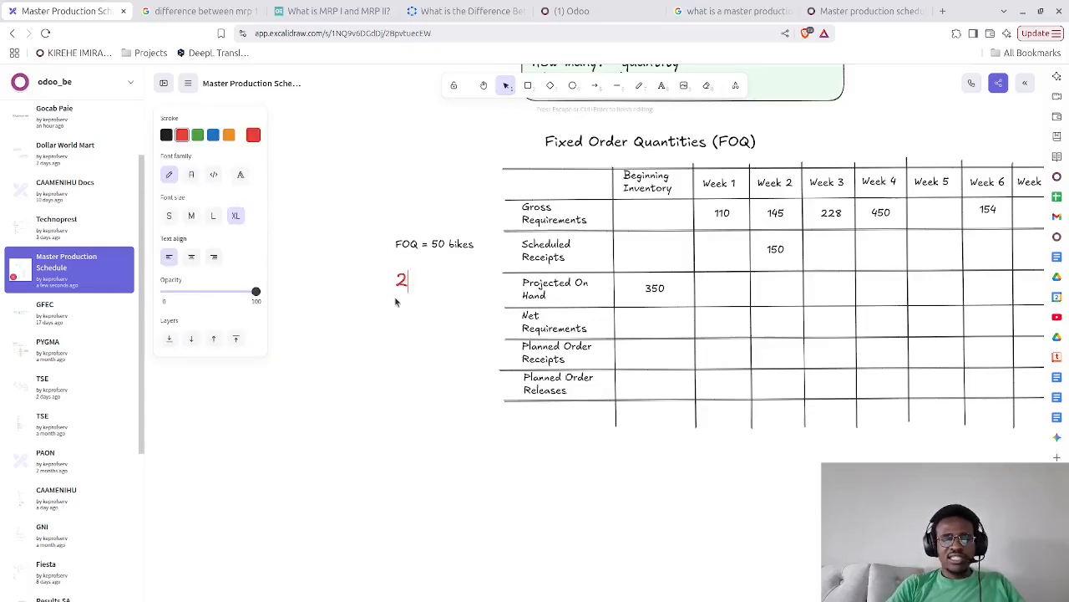
{"action": "type", "text": " weeks"}
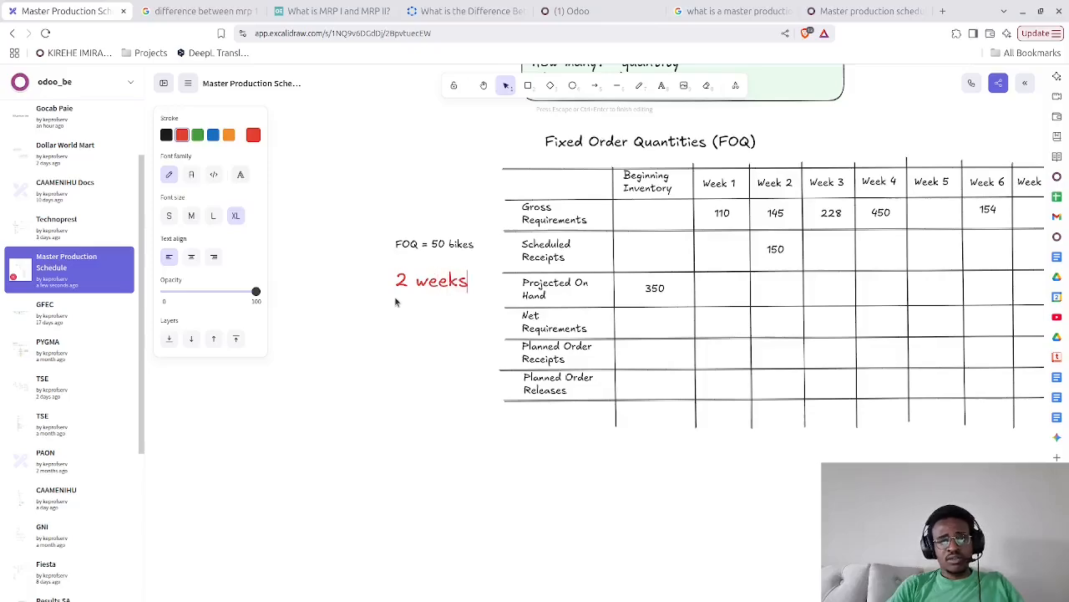
Set the "2 weeks" text to medium font size and move it up directly under "FOQ = 50 bikes"
{"action": "left_click", "coordinate": [192, 218]}
{"action": "left_click", "coordinate": [213, 217]}
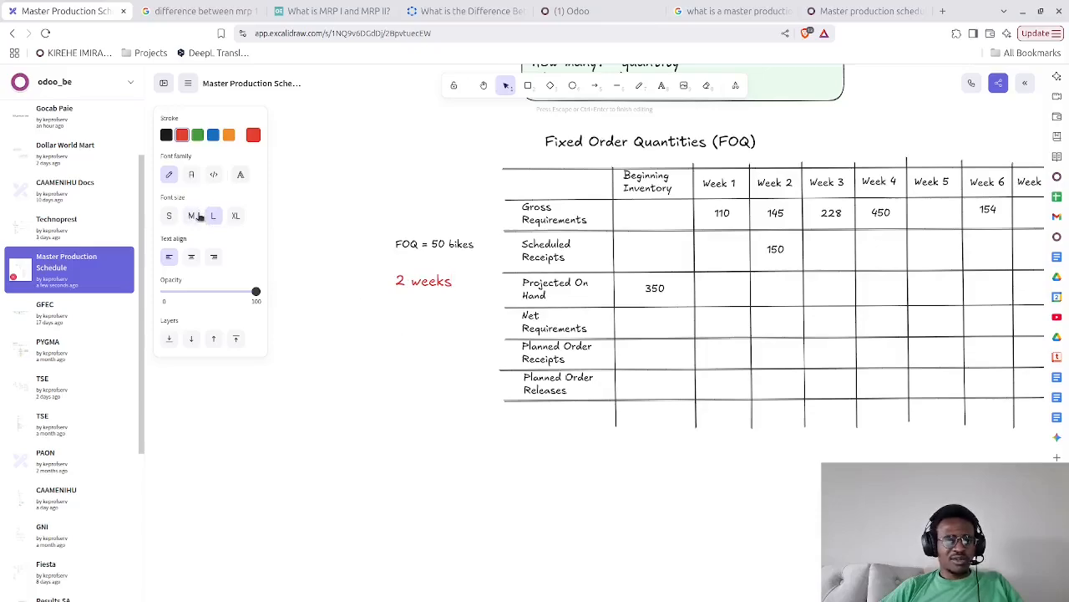
{"action": "left_click", "coordinate": [191, 216]}
{"action": "left_click", "coordinate": [399, 303]}
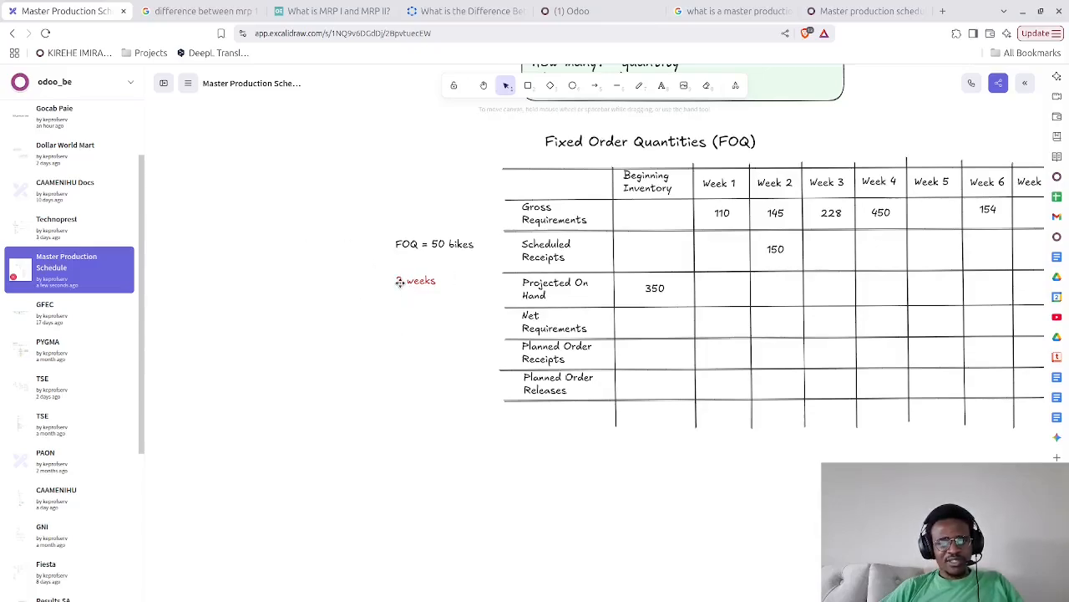
{"action": "left_click_drag", "start_coordinate": [400, 284], "coordinate": [401, 269]}
{"action": "left_click_drag", "start_coordinate": [399, 316], "coordinate": [288, 293]}
{"action": "left_click", "coordinate": [408, 457]}
{"action": "left_click_drag", "start_coordinate": [706, 509], "coordinate": [576, 496]}
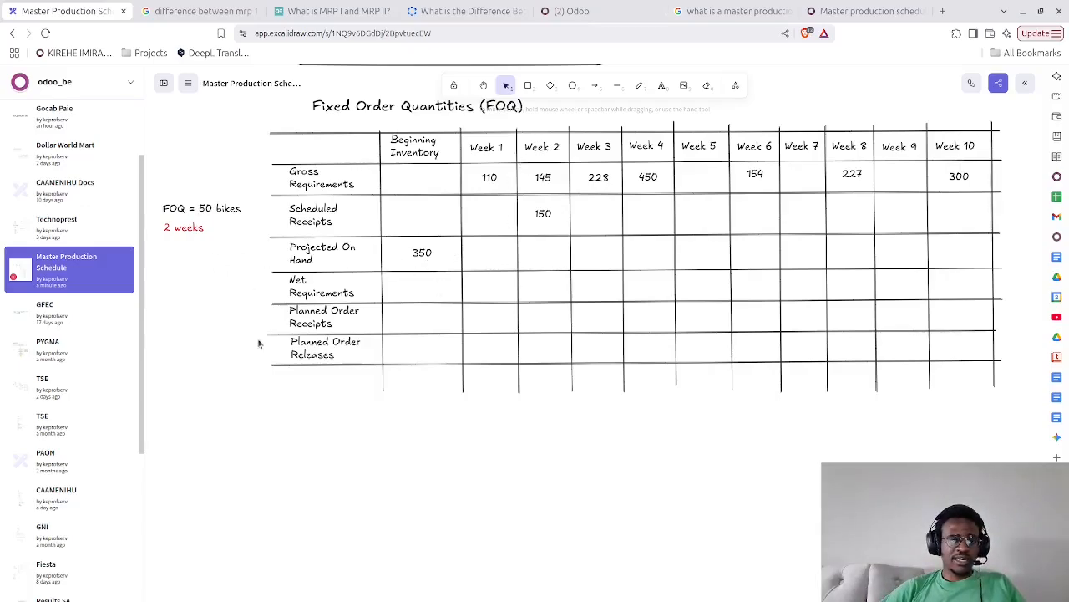
{"action": "double_click", "coordinate": [338, 459]}
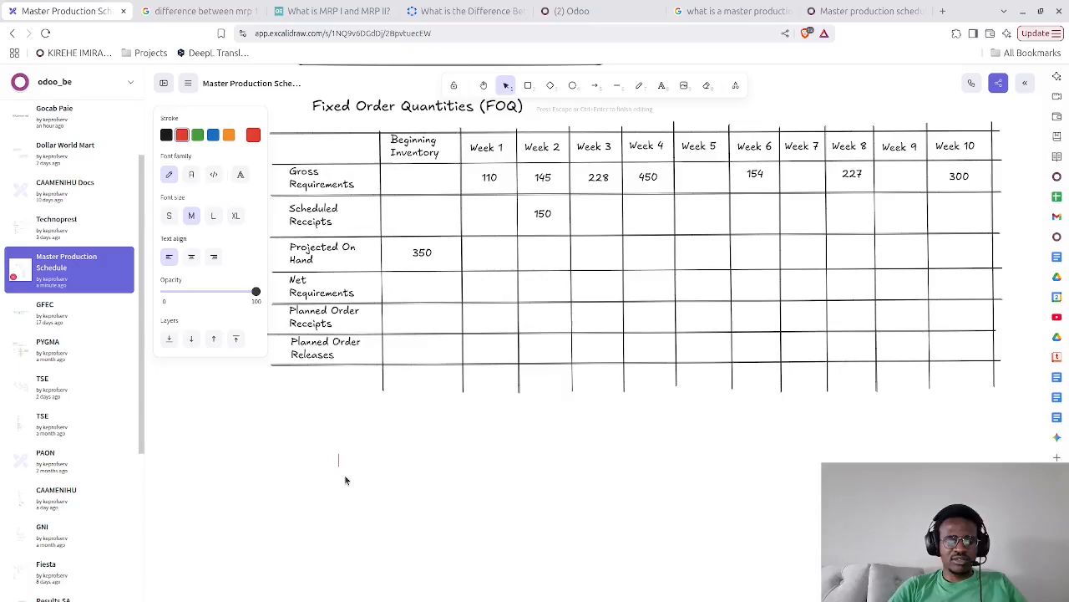
{"action": "type", "text": "35"}
{"action": "key", "text": "BackSpace"}
{"action": "key", "text": "BackSpace"}
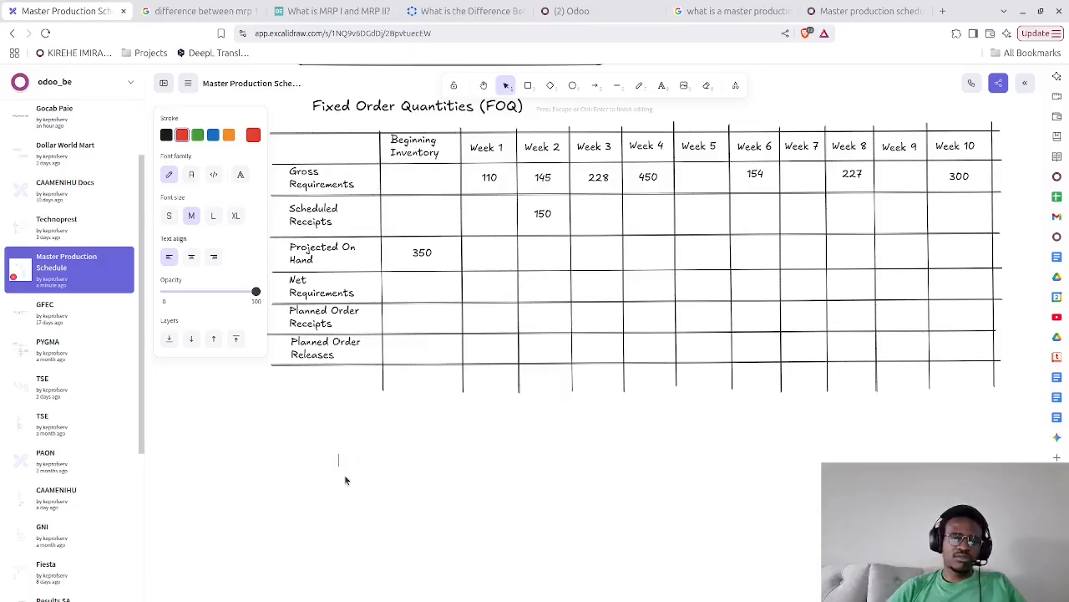
{"action": "left_click", "coordinate": [482, 257]}
Enter 350 in the Week 1 Projected On Hand cell, align it within the row and colour it blue
{"action": "double_click", "coordinate": [482, 261]}
{"action": "type", "text": "35"}
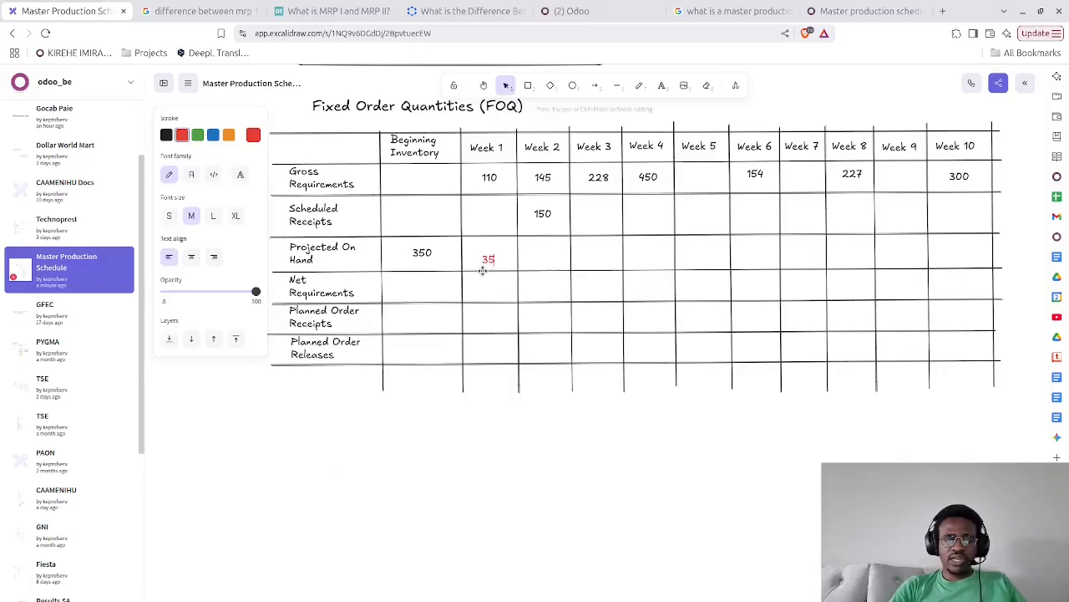
{"action": "type", "text": "0"}
{"action": "left_click", "coordinate": [471, 421]}
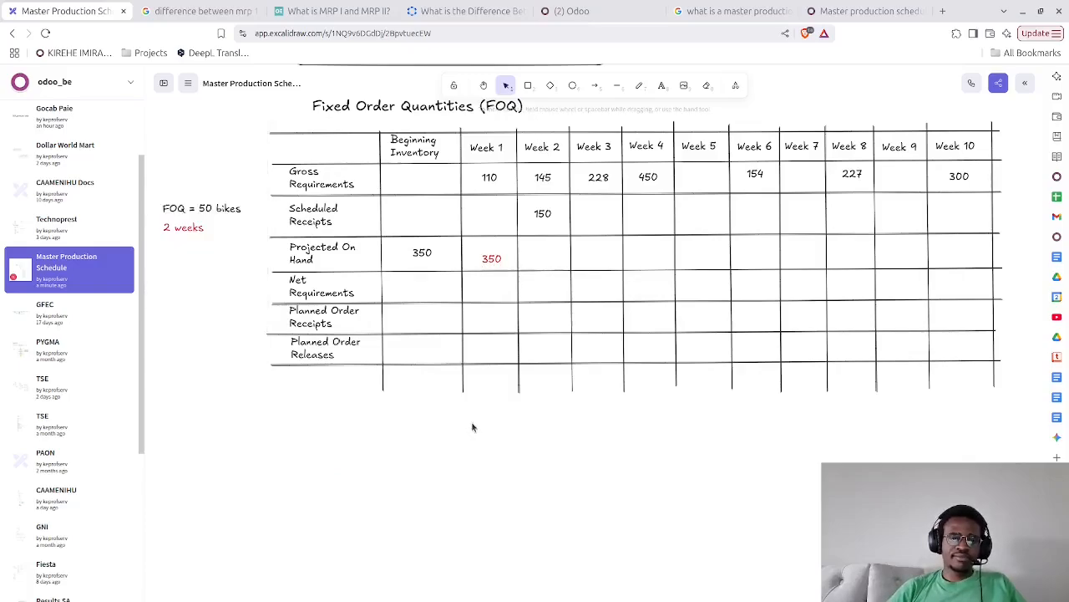
{"action": "left_click_drag", "start_coordinate": [491, 258], "coordinate": [491, 250]}
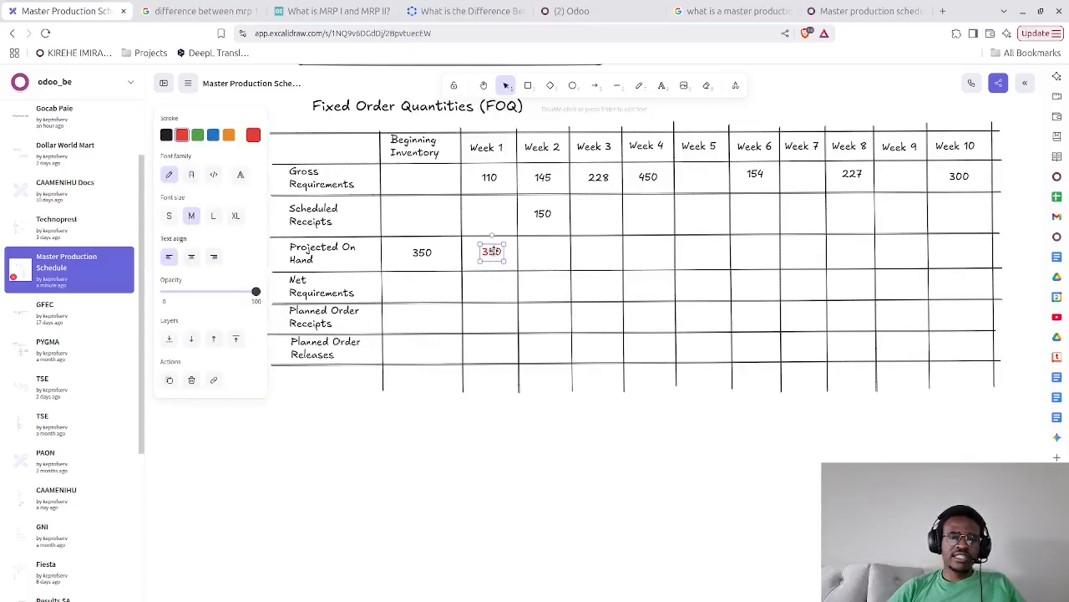
{"action": "left_click", "coordinate": [213, 135]}
{"action": "left_click", "coordinate": [475, 525]}
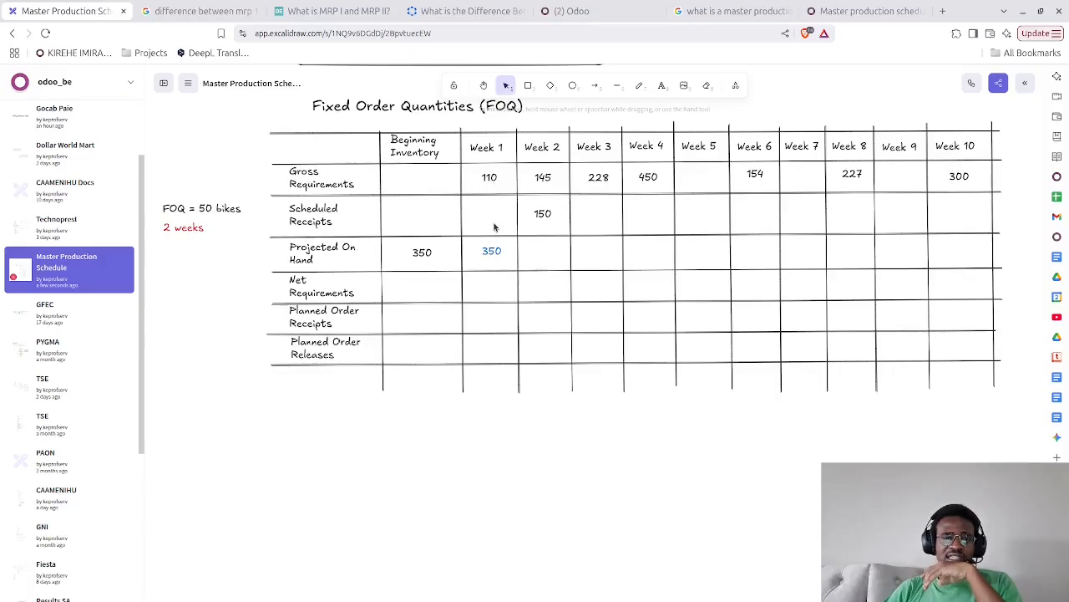
Enter 0 in blue in the Week 1 Net Requirements cell and nudge it up into line with the row
{"action": "double_click", "coordinate": [489, 288]}
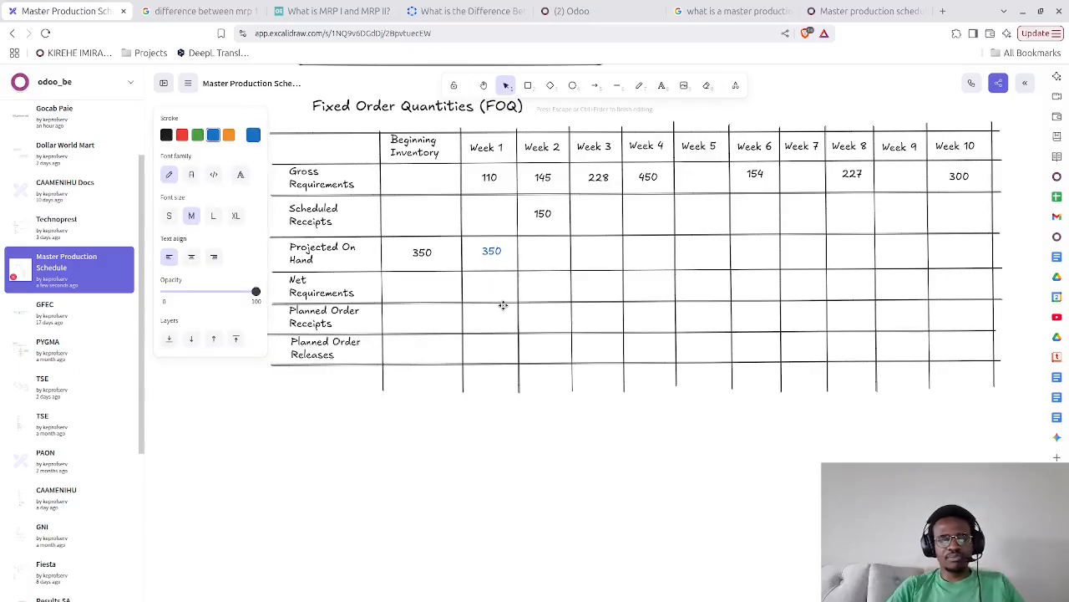
{"action": "type", "text": "0"}
{"action": "left_click", "coordinate": [506, 304]}
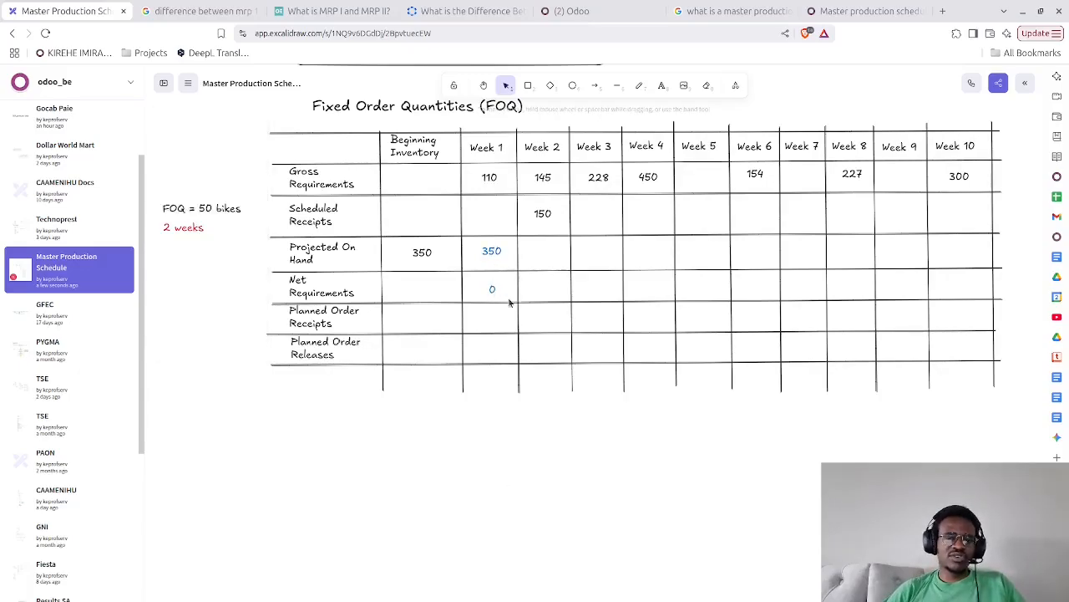
{"action": "left_click", "coordinate": [495, 287]}
{"action": "left_click_drag", "start_coordinate": [494, 287], "coordinate": [494, 286]}
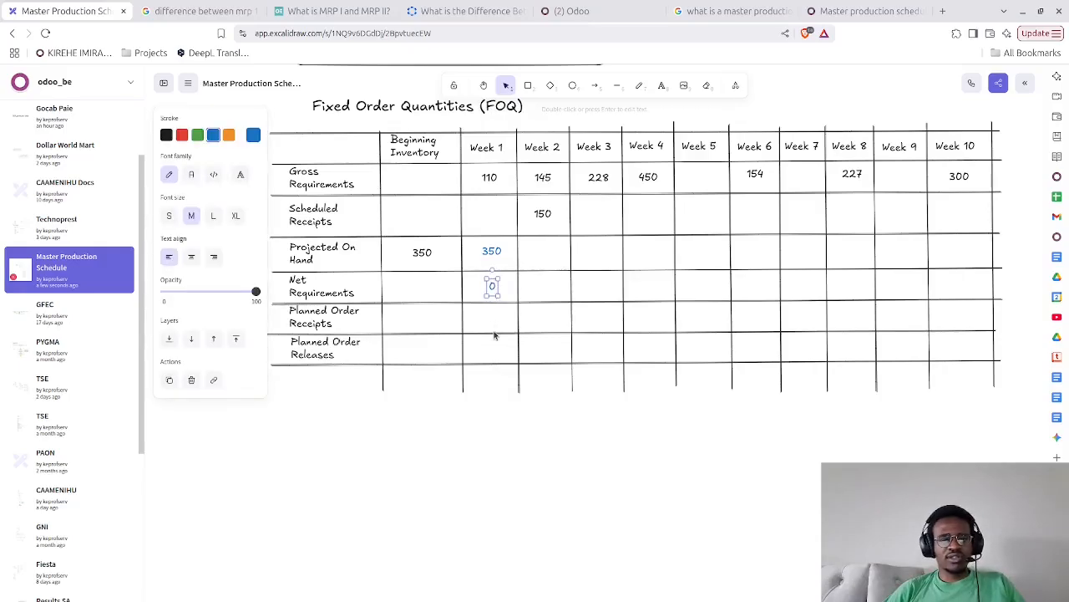
{"action": "left_click", "coordinate": [491, 405]}
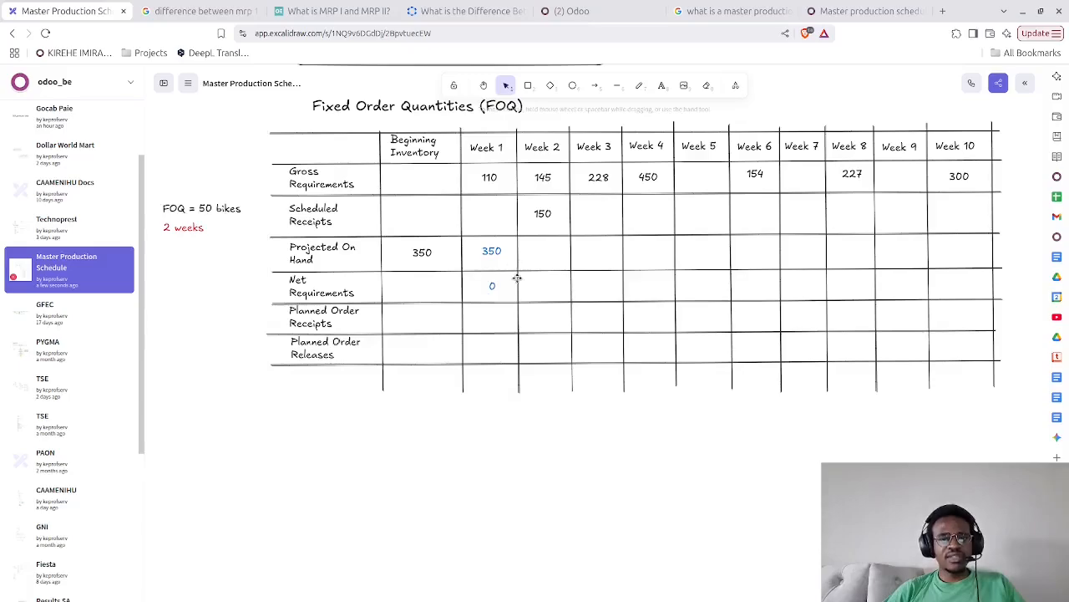
Write the calculation "=240+150" for Week 2 Projected On Hand and place it beneath the table under the Week 2 column
{"action": "double_click", "coordinate": [536, 255]}
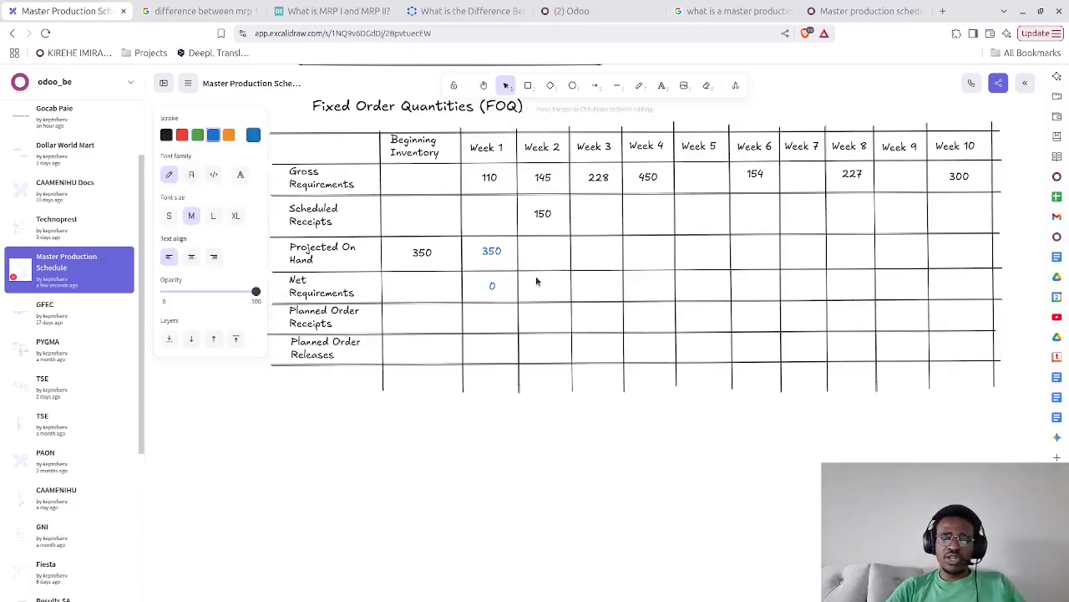
{"action": "type", "text": "=240"}
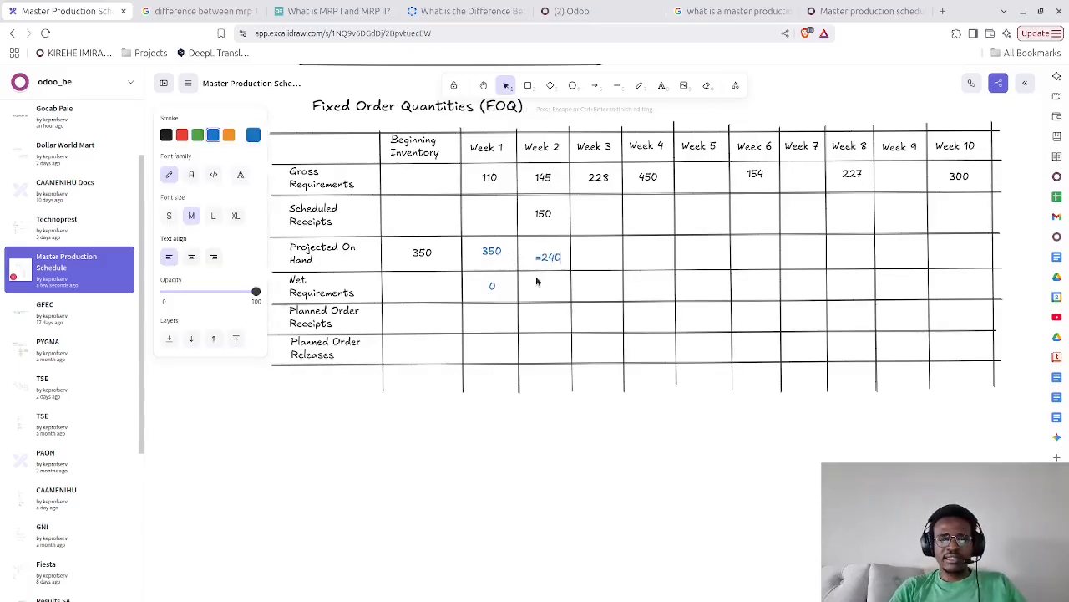
{"action": "type", "text": "+"}
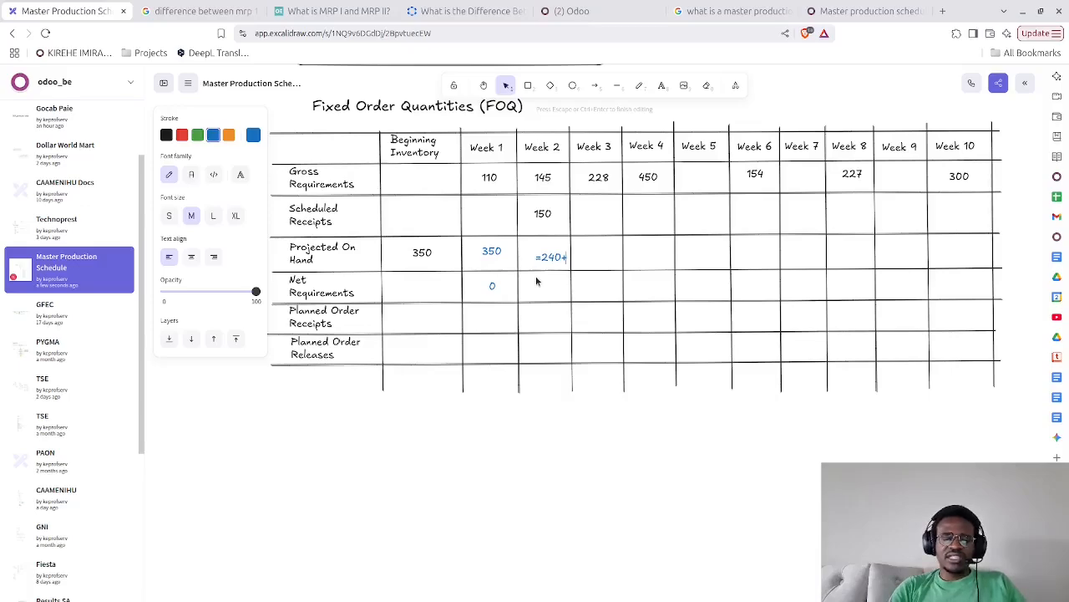
{"action": "type", "text": "150"}
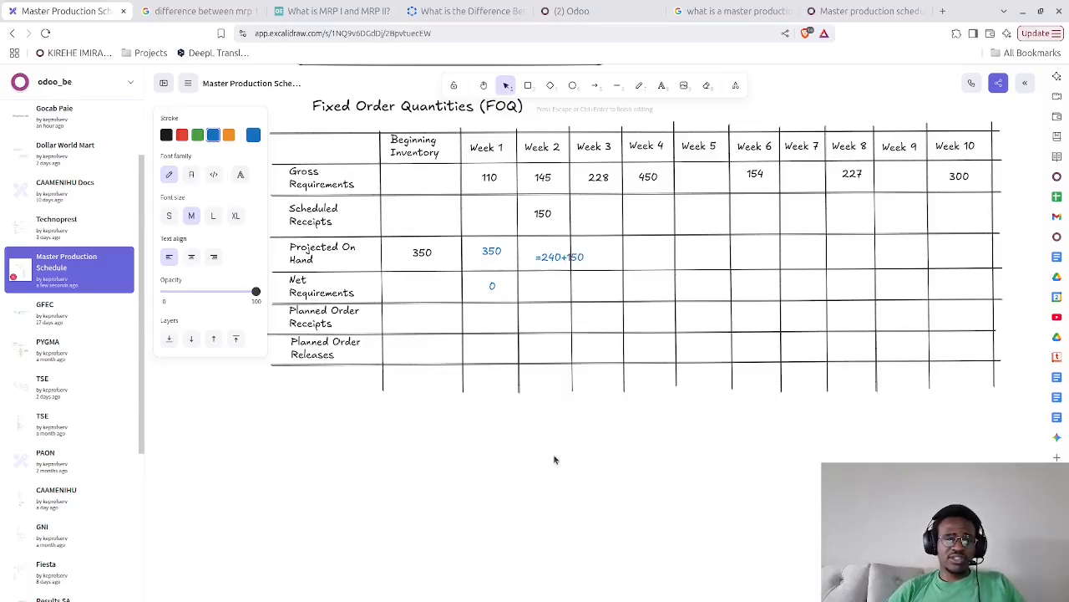
{"action": "left_click", "coordinate": [549, 484]}
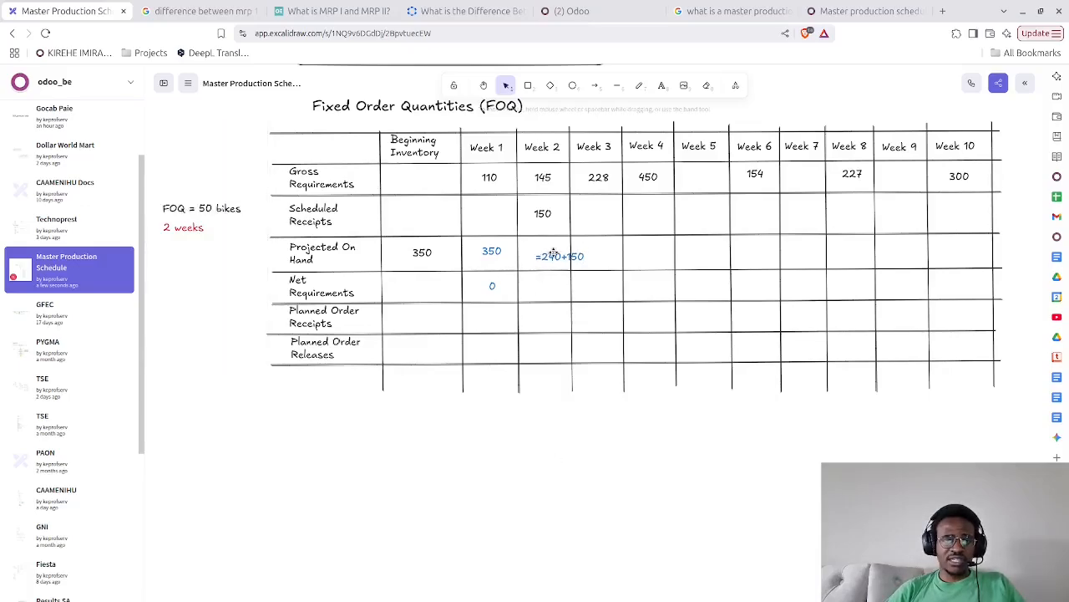
{"action": "left_click_drag", "start_coordinate": [554, 259], "coordinate": [541, 415]}
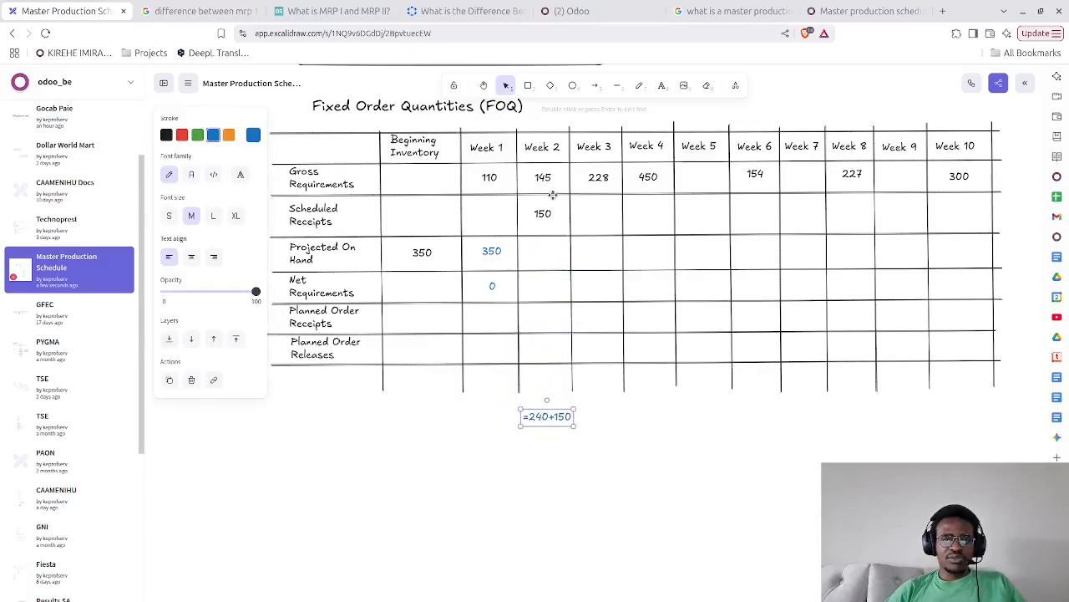
Enter 390 in the Week 2 Projected On Hand cell and centre it in the cell
{"action": "left_click", "coordinate": [542, 254]}
{"action": "double_click", "coordinate": [542, 254]}
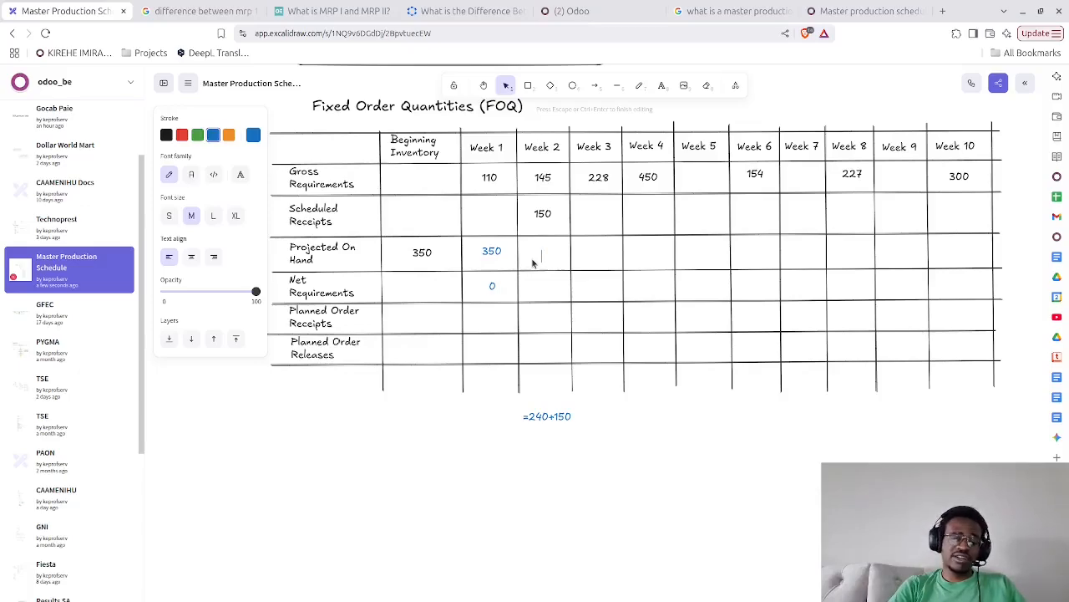
{"action": "type", "text": "390"}
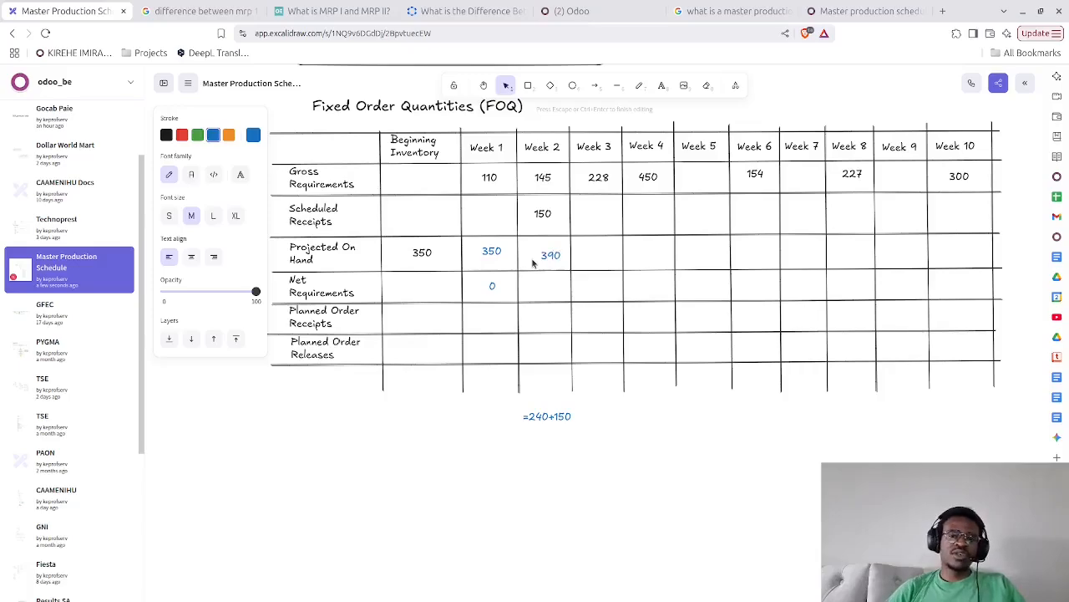
{"action": "left_click", "coordinate": [385, 469]}
{"action": "left_click", "coordinate": [546, 252]}
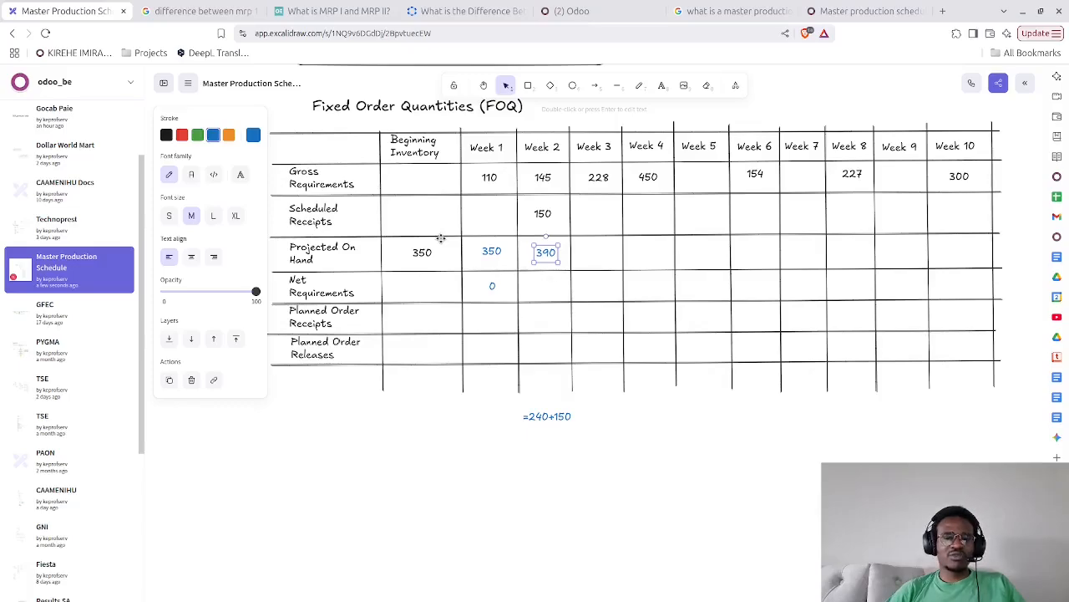
Enter 0 in the Week 2 Net Requirements cell and align it with the row
{"action": "double_click", "coordinate": [543, 289]}
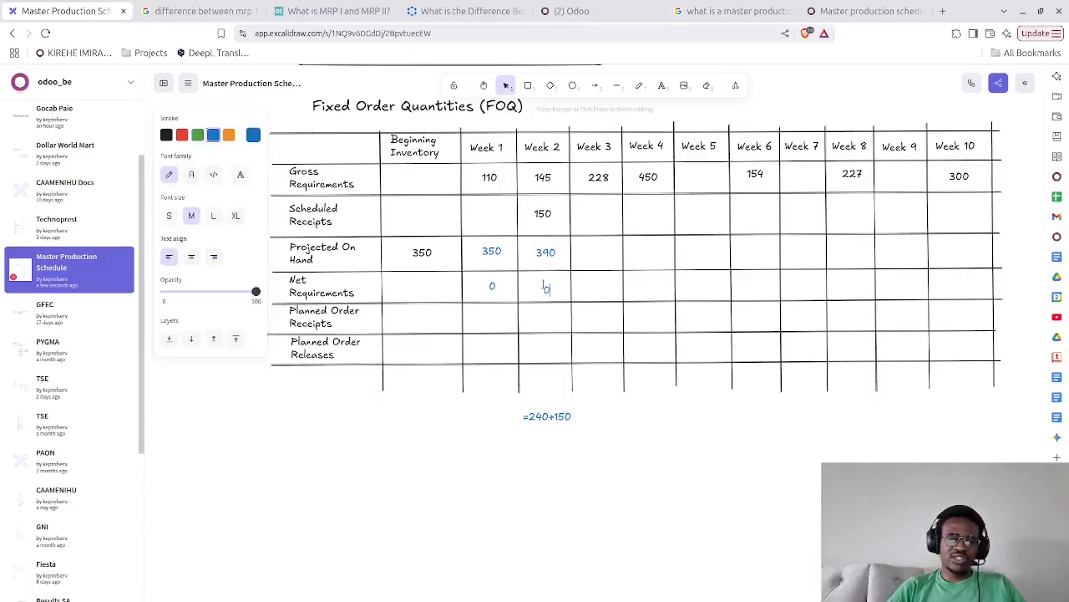
{"action": "type", "text": "0"}
{"action": "key", "text": "Escape"}
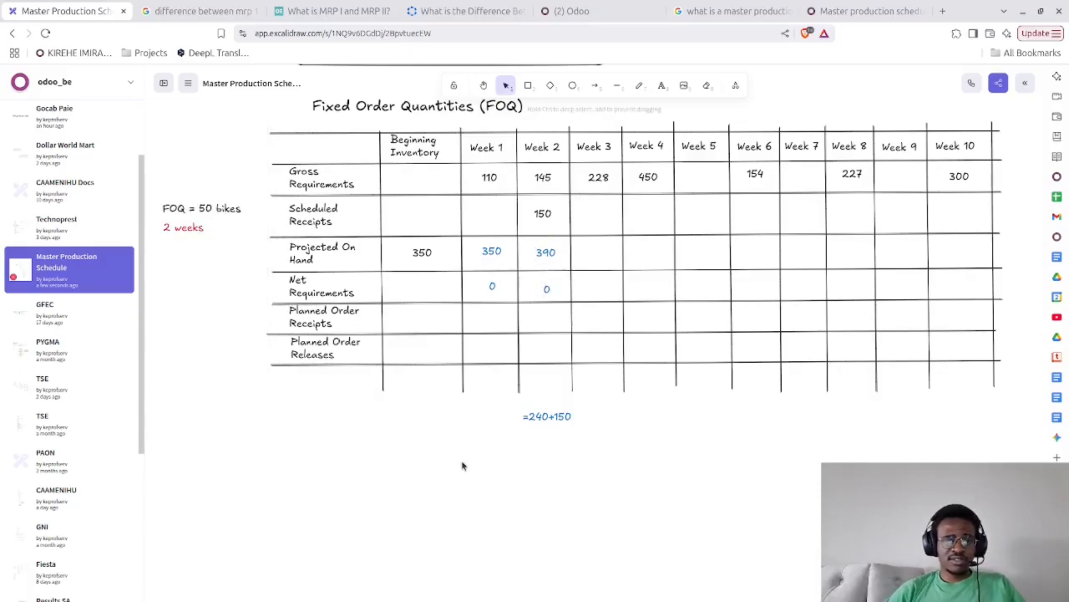
{"action": "left_click", "coordinate": [547, 289]}
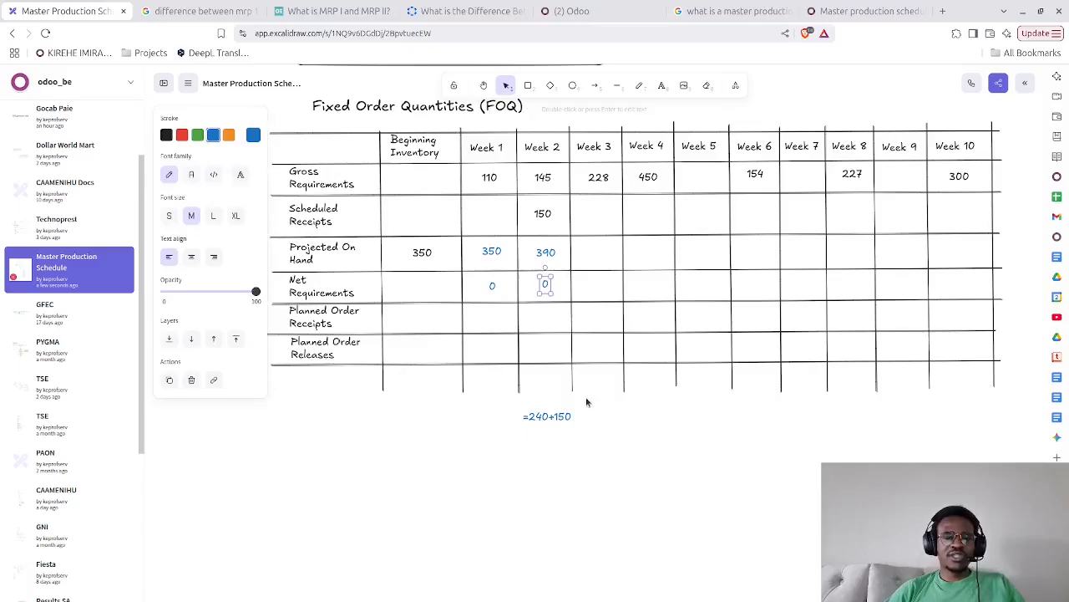
Shift the "=240+150" note slightly left, then add the value 245 and place it in the Week 3 Projected On Hand cell
{"action": "left_click_drag", "start_coordinate": [558, 415], "coordinate": [544, 410]}
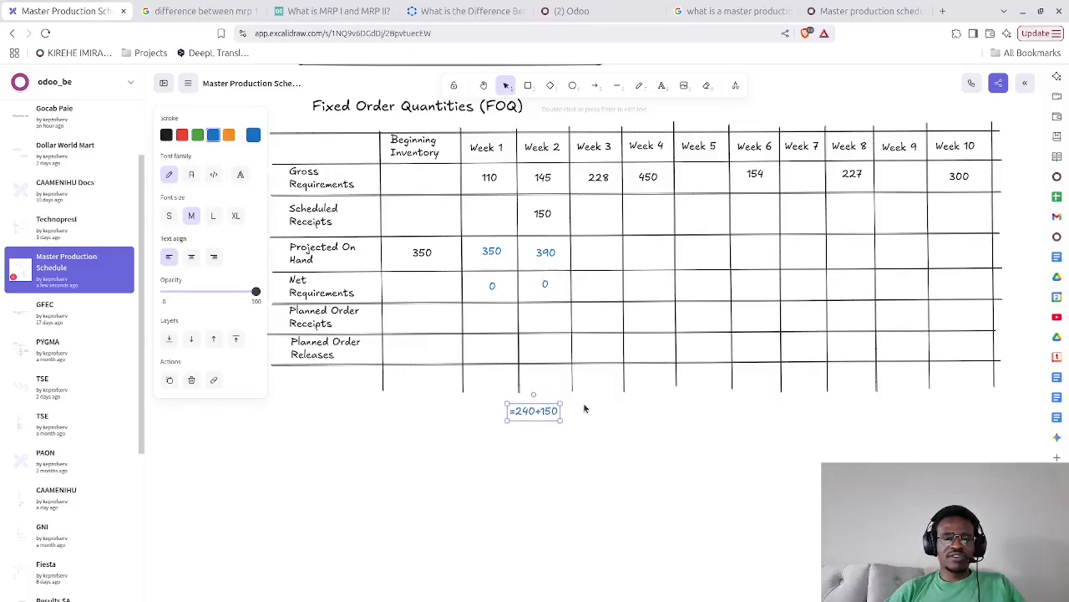
{"action": "double_click", "coordinate": [584, 410]}
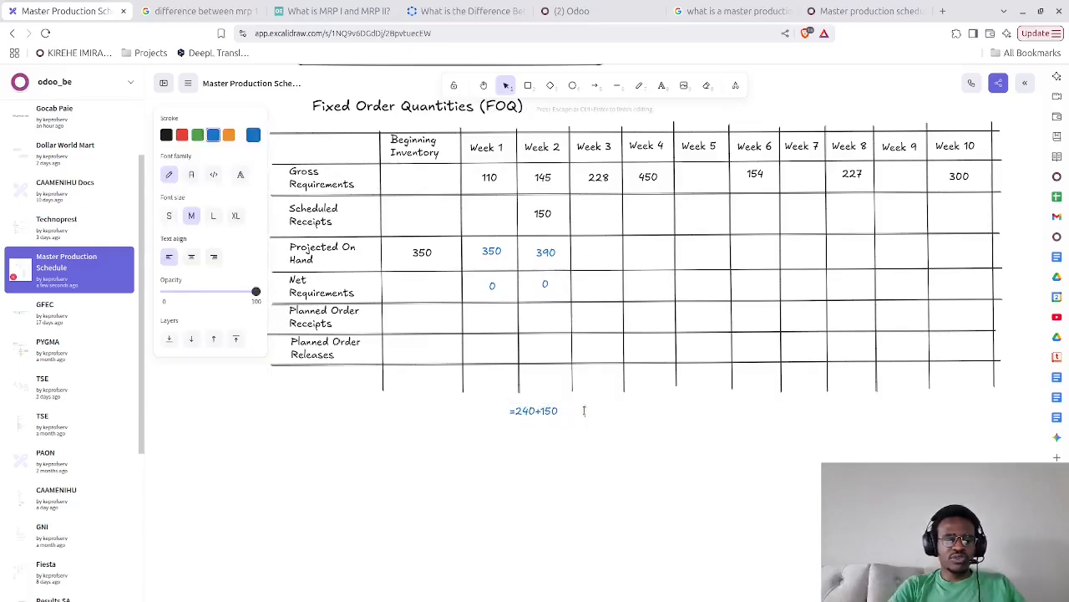
{"action": "type", "text": "240"}
{"action": "left_click", "coordinate": [605, 429]}
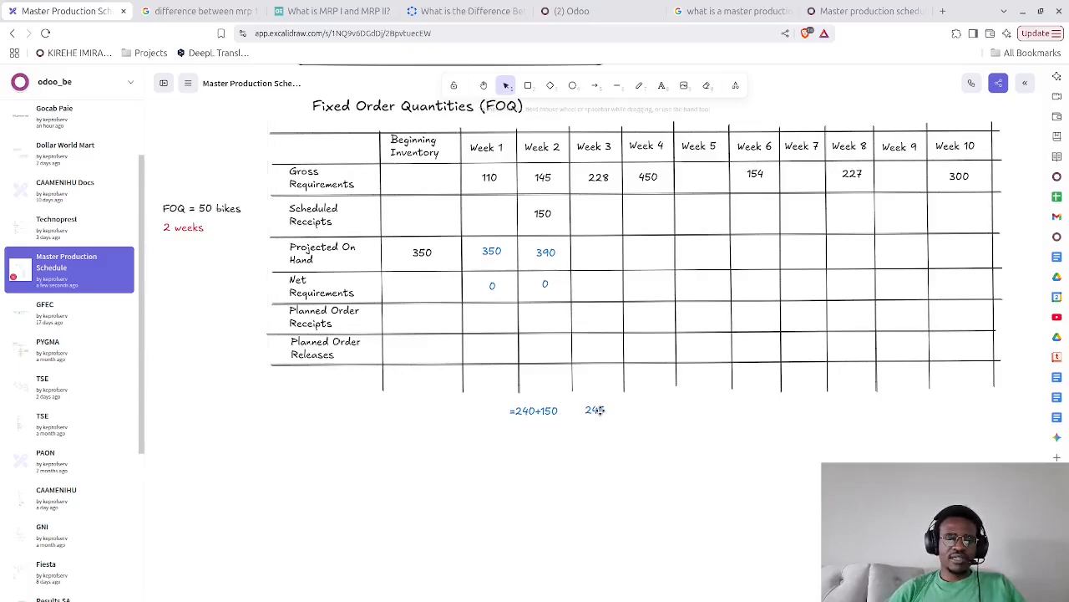
{"action": "left_click_drag", "start_coordinate": [596, 409], "coordinate": [589, 251]}
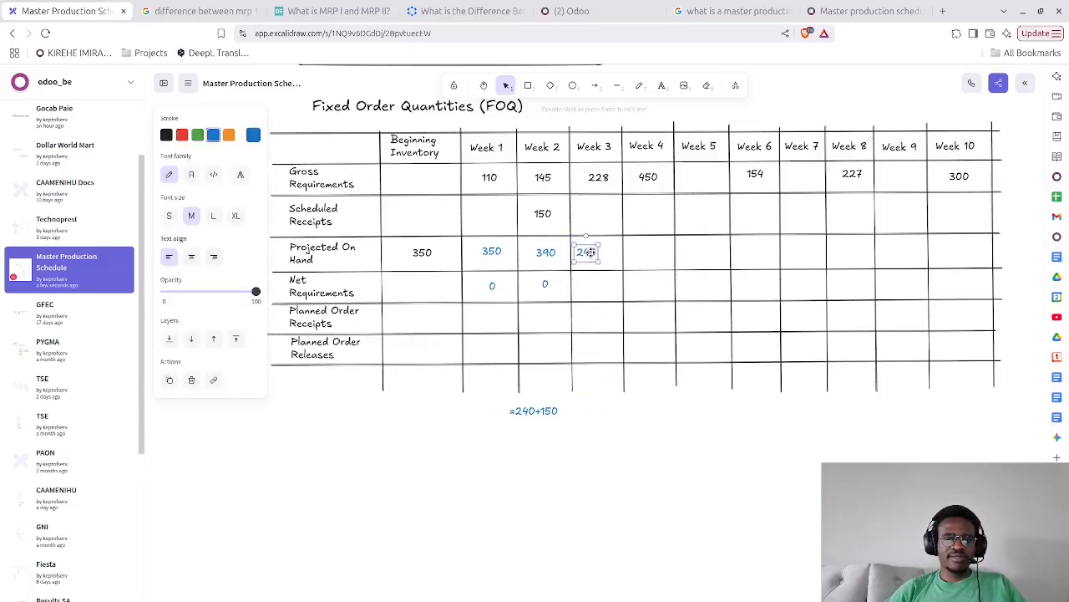
Re-enter 245 as the Week 3 Projected On Hand value and centre it in its cell
{"action": "double_click", "coordinate": [590, 252]}
{"action": "type", "text": "245"}
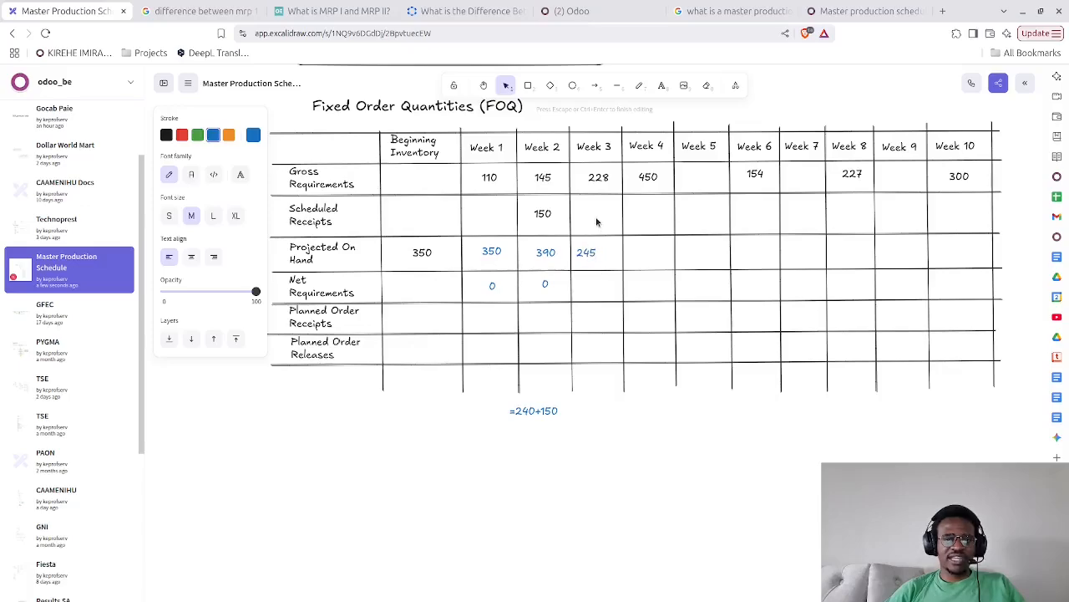
{"action": "left_click", "coordinate": [578, 288]}
{"action": "left_click_drag", "start_coordinate": [581, 256], "coordinate": [593, 256]}
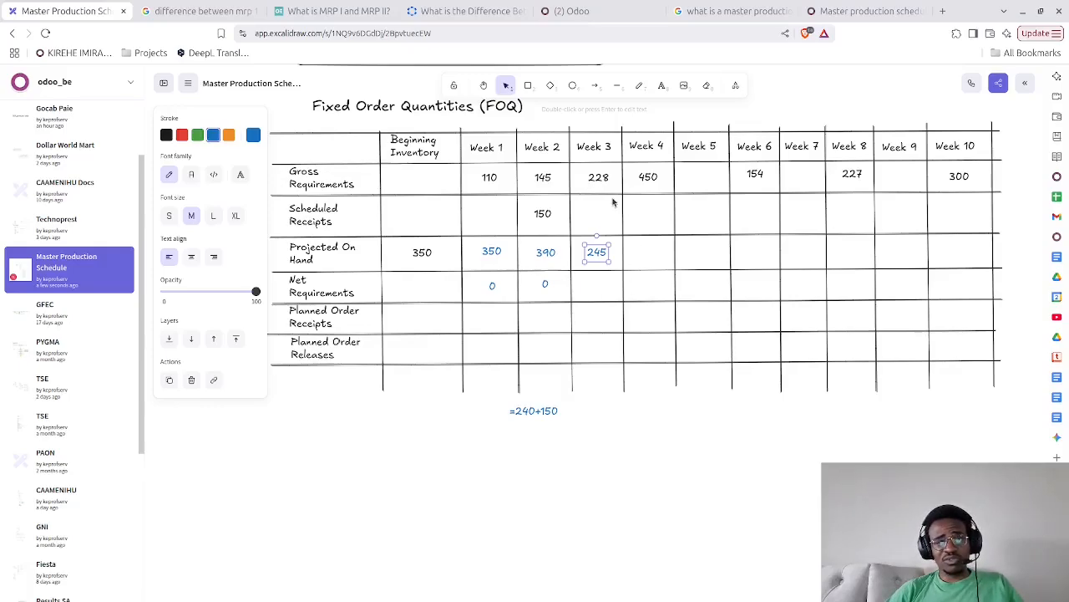
Enter 0 in the Week 3 Net Requirements cell and align it with the other values in the row
{"action": "double_click", "coordinate": [594, 289]}
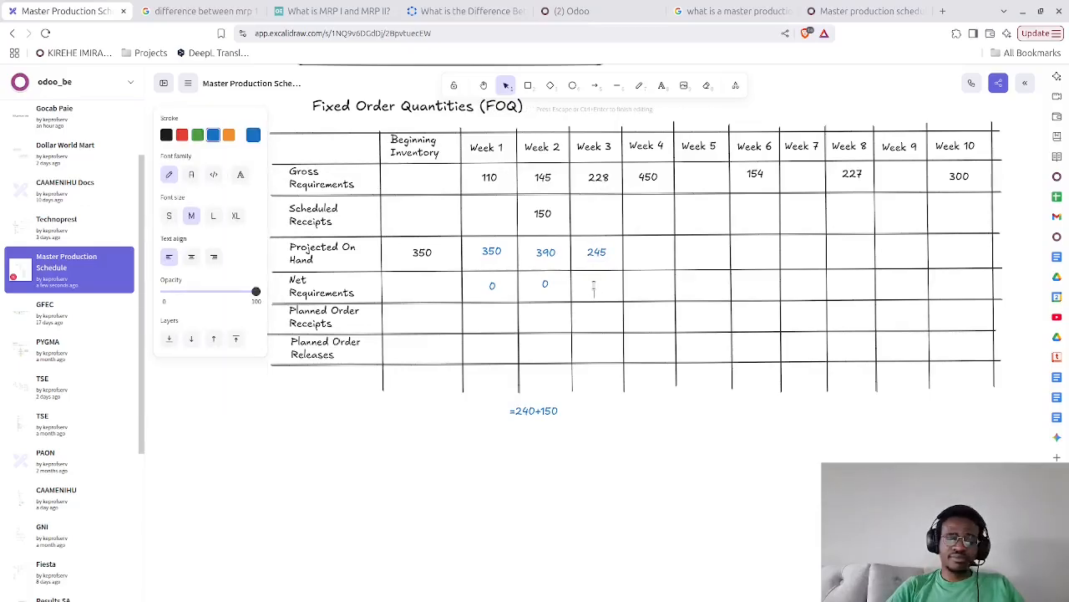
{"action": "type", "text": "0"}
{"action": "left_click", "coordinate": [596, 463]}
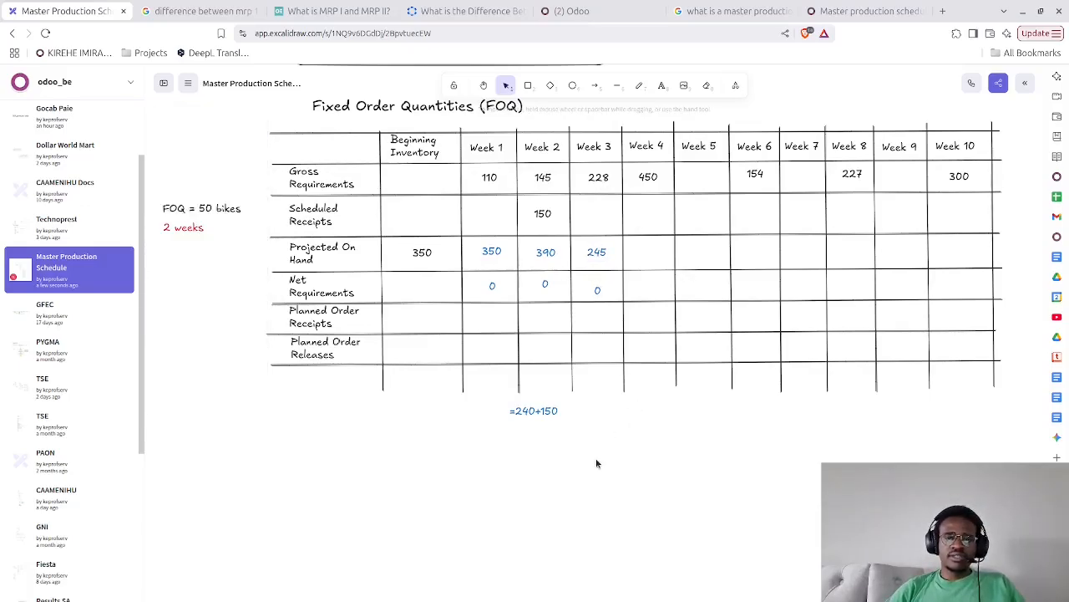
{"action": "left_click", "coordinate": [595, 285]}
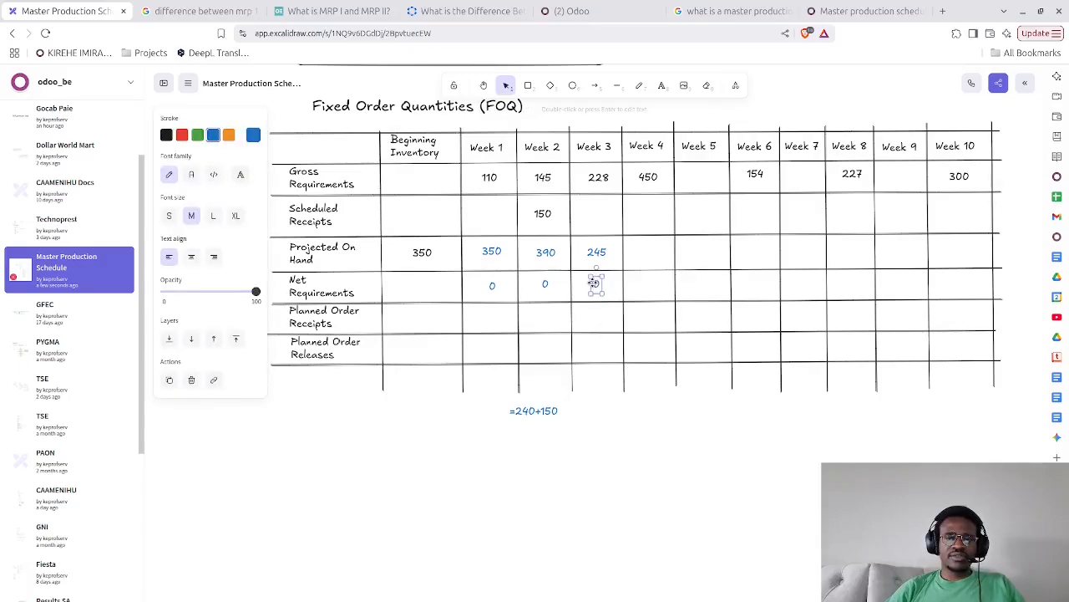
{"action": "left_click_drag", "start_coordinate": [593, 282], "coordinate": [594, 284]}
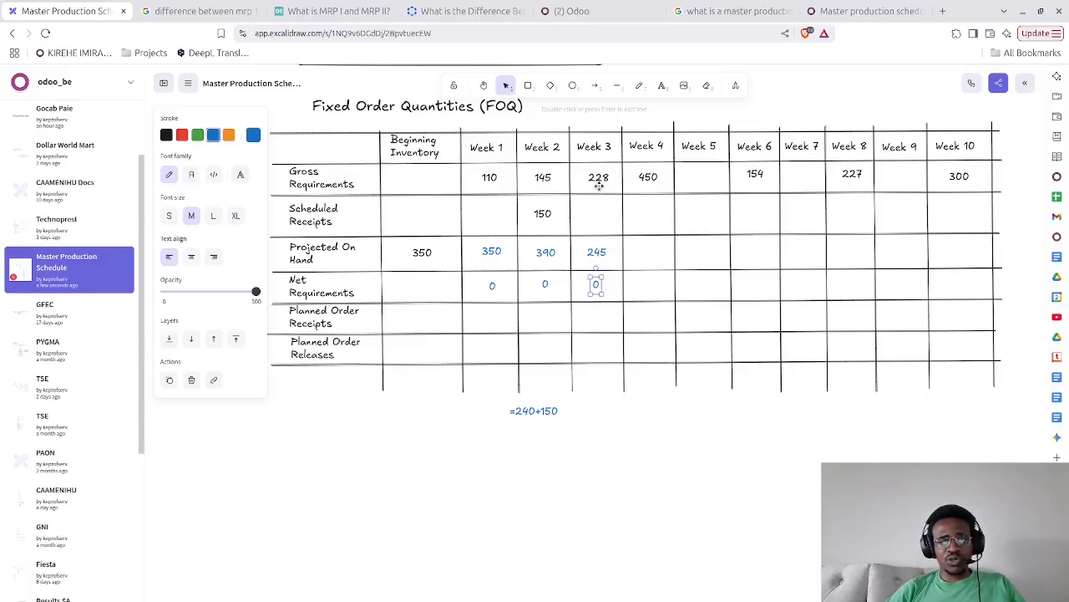
Enter 17 in the Week 4 Projected On Hand cell and move it up slightly to line up with the row
{"action": "double_click", "coordinate": [642, 257]}
{"action": "type", "text": "17"}
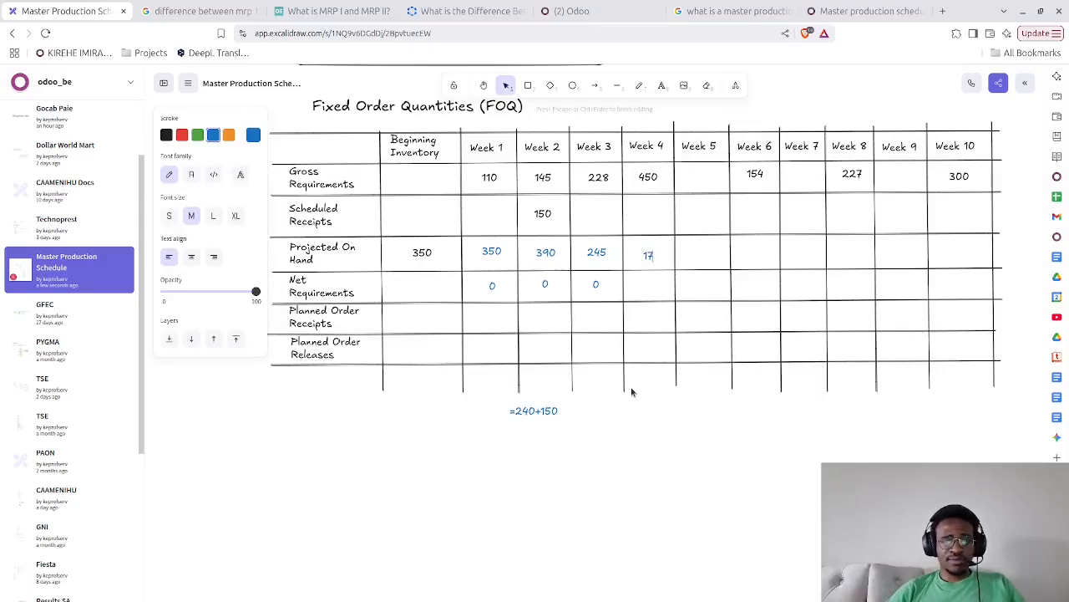
{"action": "left_click", "coordinate": [616, 483]}
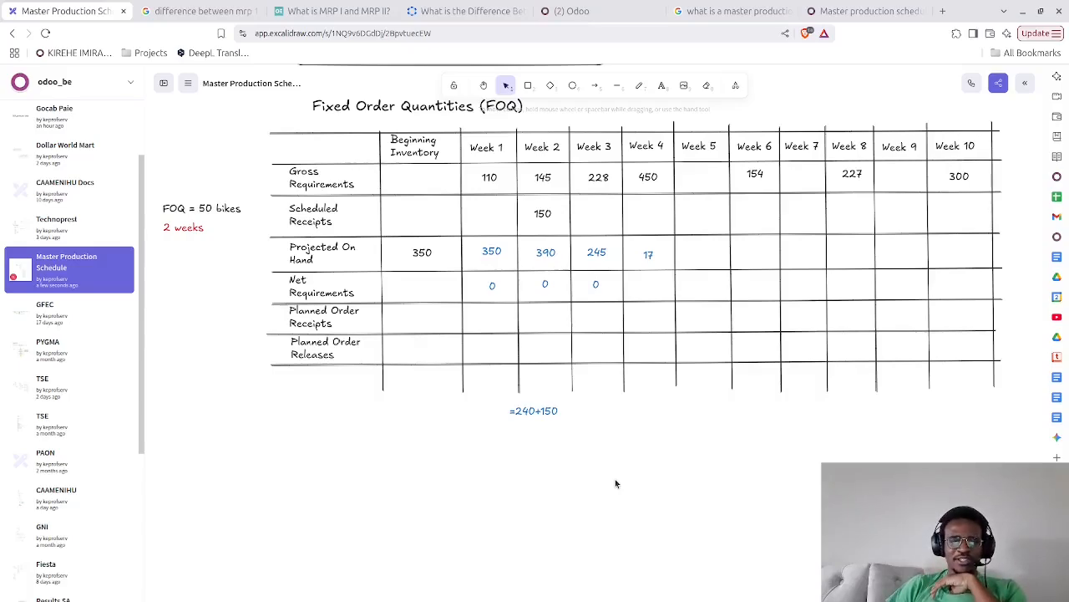
{"action": "left_click", "coordinate": [649, 255]}
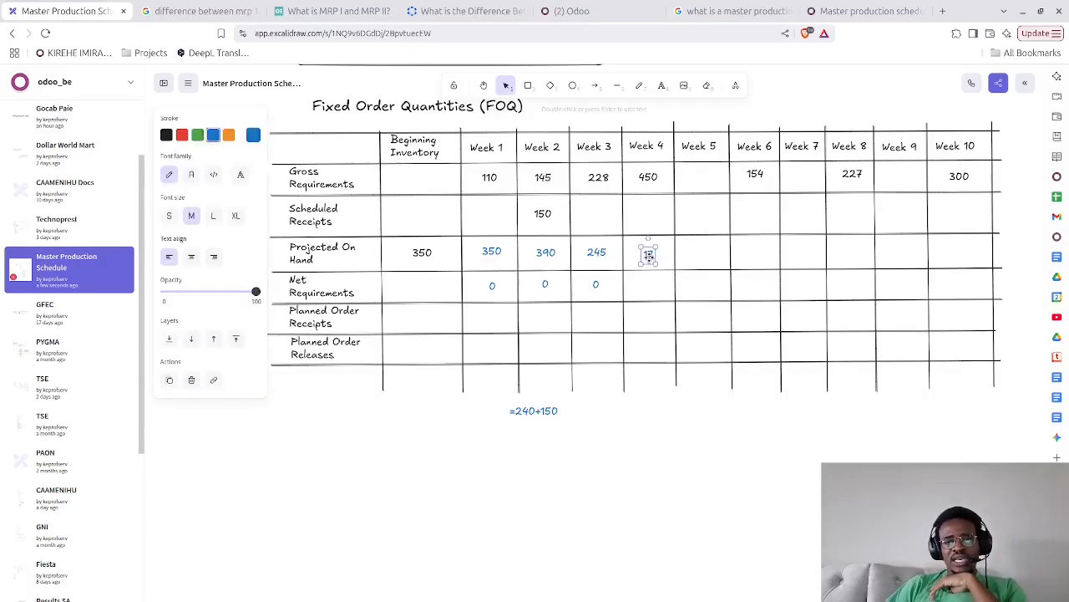
{"action": "left_click_drag", "start_coordinate": [649, 256], "coordinate": [650, 251]}
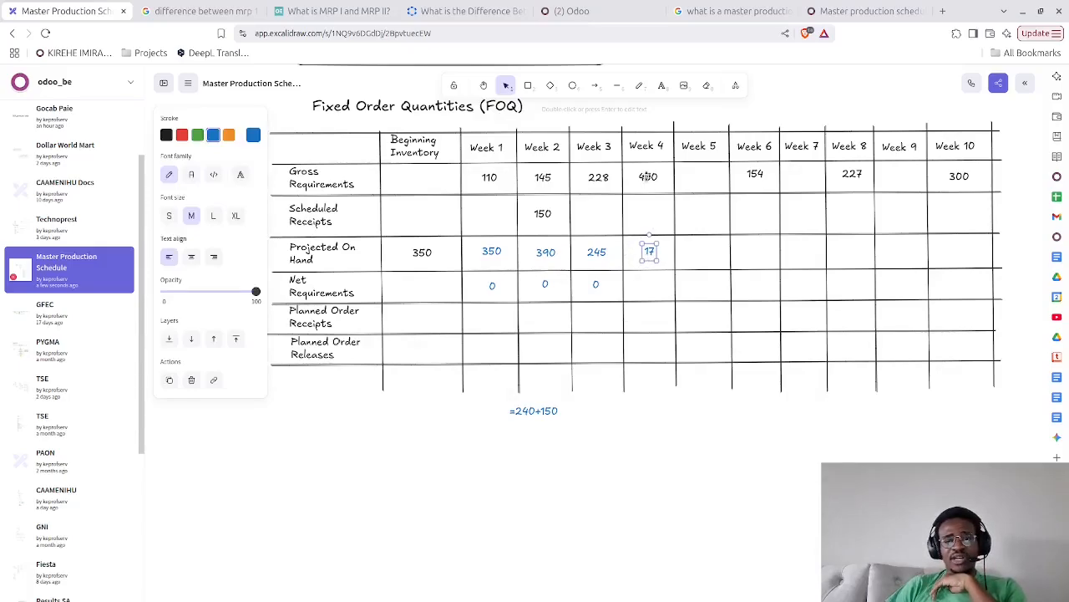
Enter 433 in the Week 4 Net Requirements cell and centre it in the cell
{"action": "double_click", "coordinate": [649, 287]}
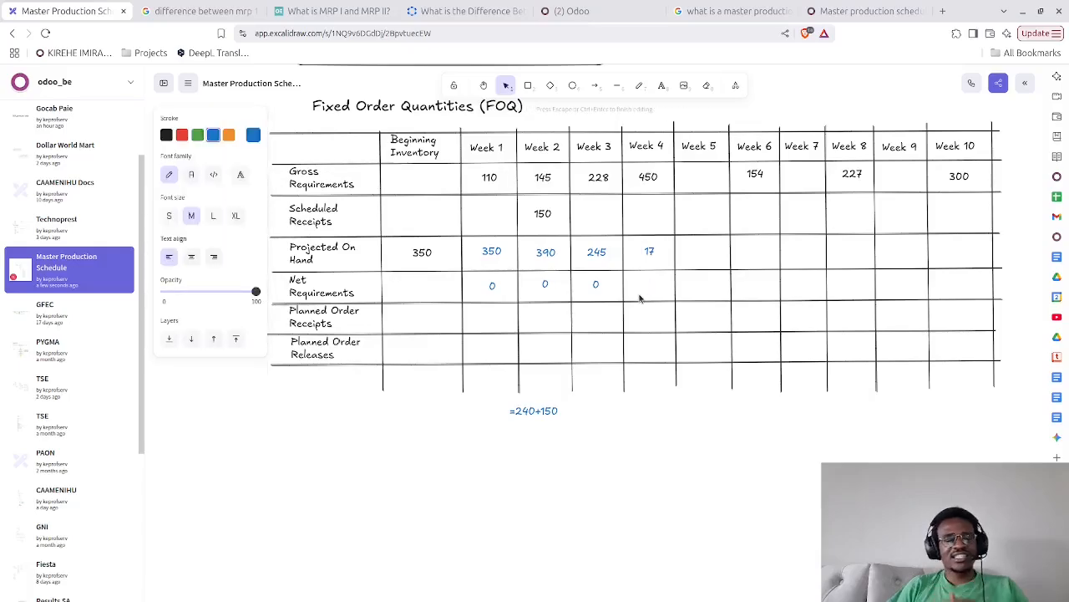
{"action": "type", "text": "433"}
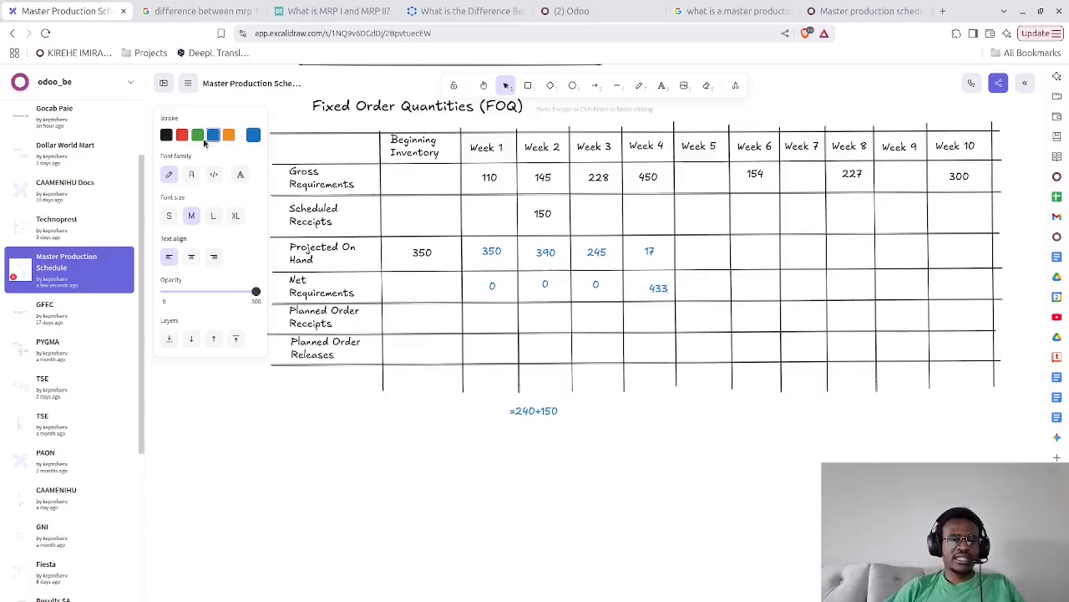
{"action": "left_click", "coordinate": [671, 425]}
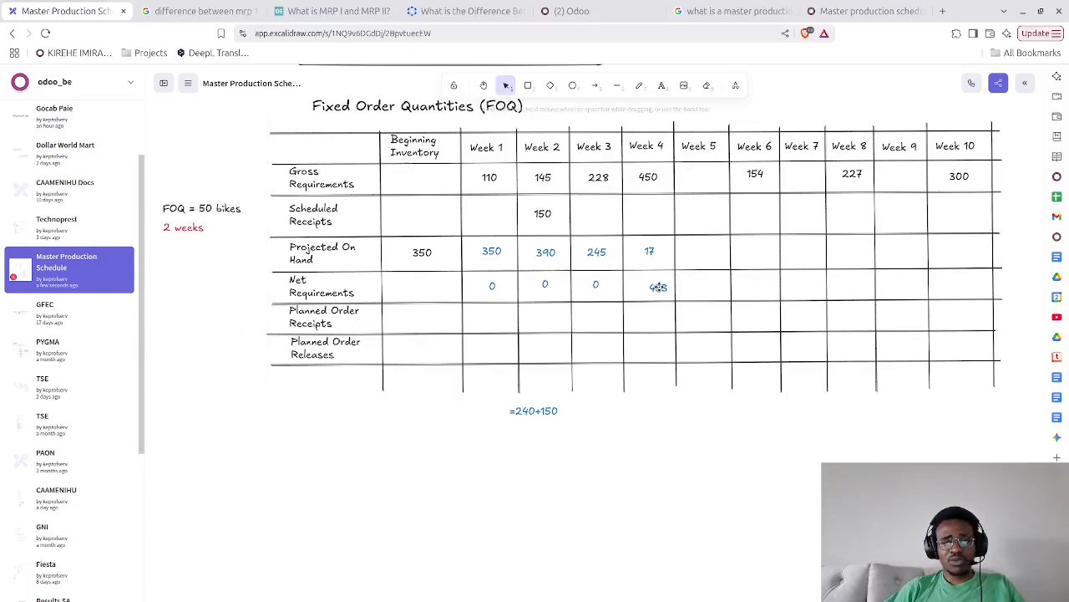
{"action": "left_click_drag", "start_coordinate": [658, 289], "coordinate": [650, 282]}
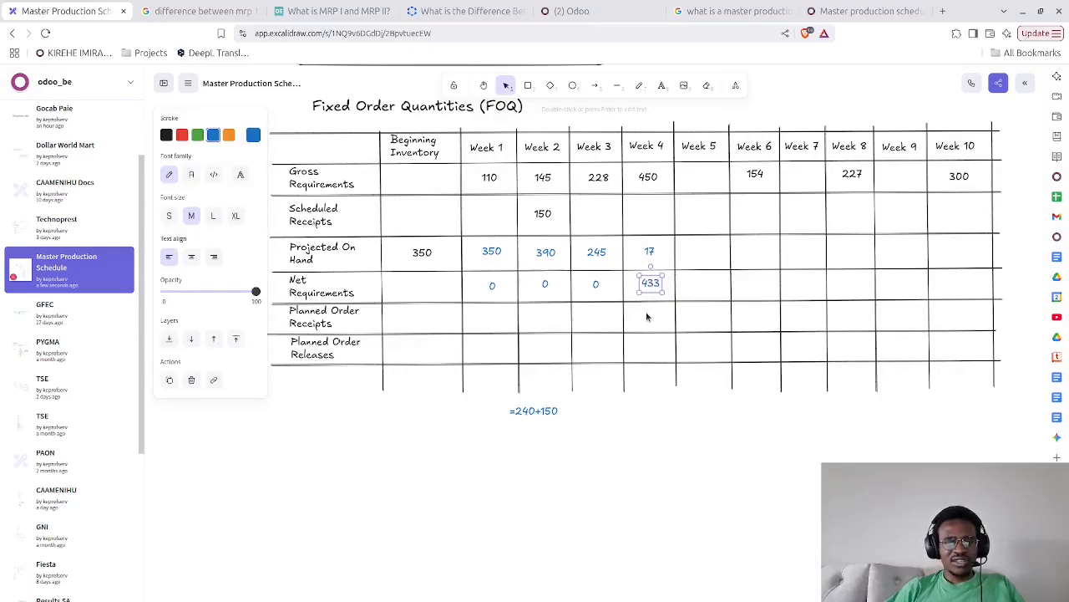
Enter 433 in the Week 4 Planned Order Receipts cell and adjust its position within the cell
{"action": "double_click", "coordinate": [646, 316]}
{"action": "type", "text": "433"}
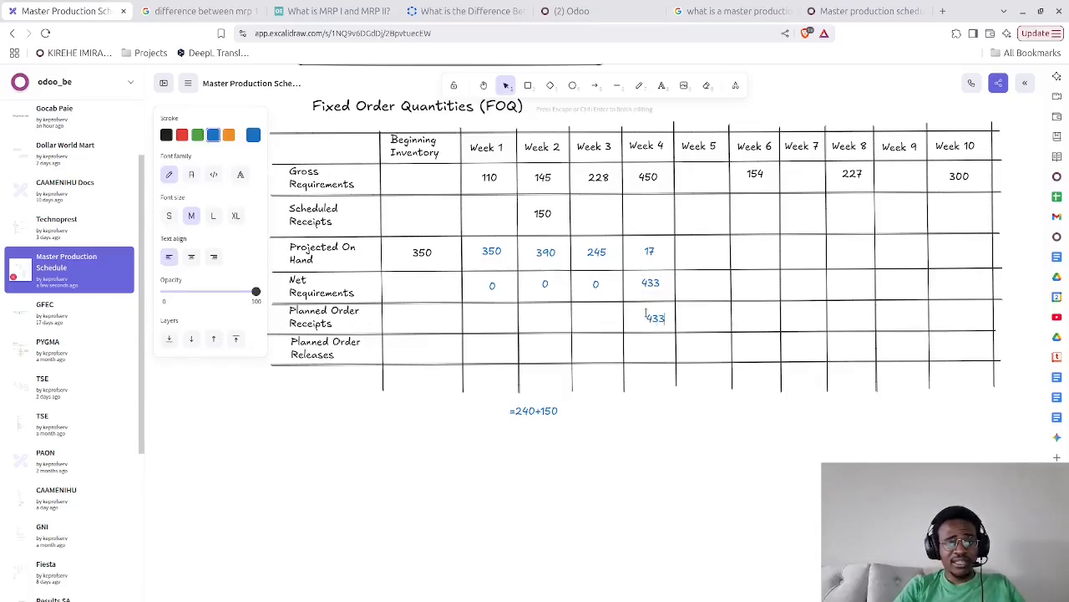
{"action": "left_click", "coordinate": [628, 461]}
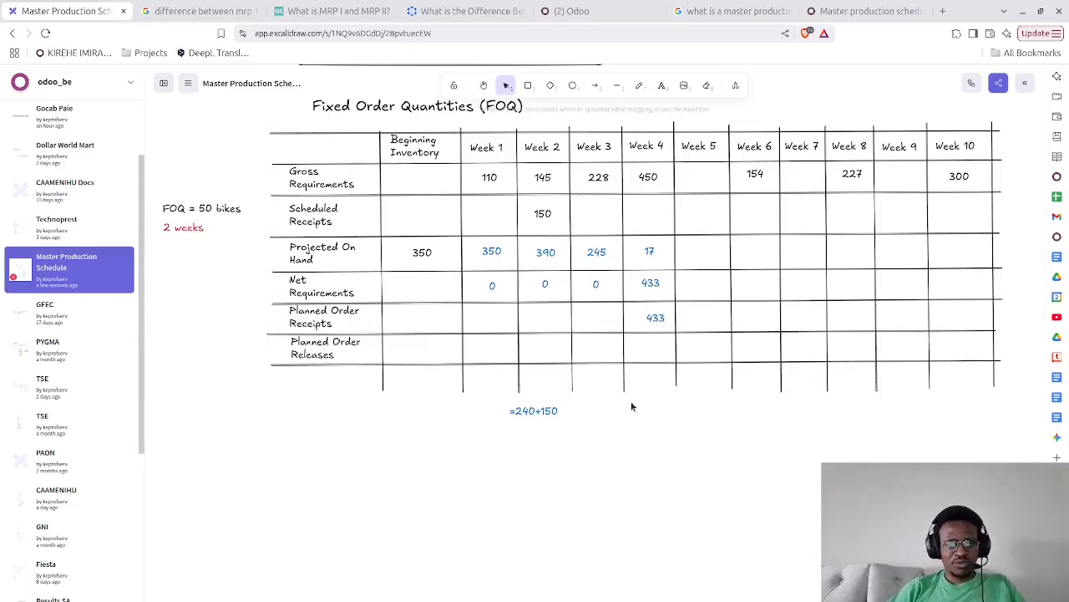
{"action": "left_click", "coordinate": [649, 321]}
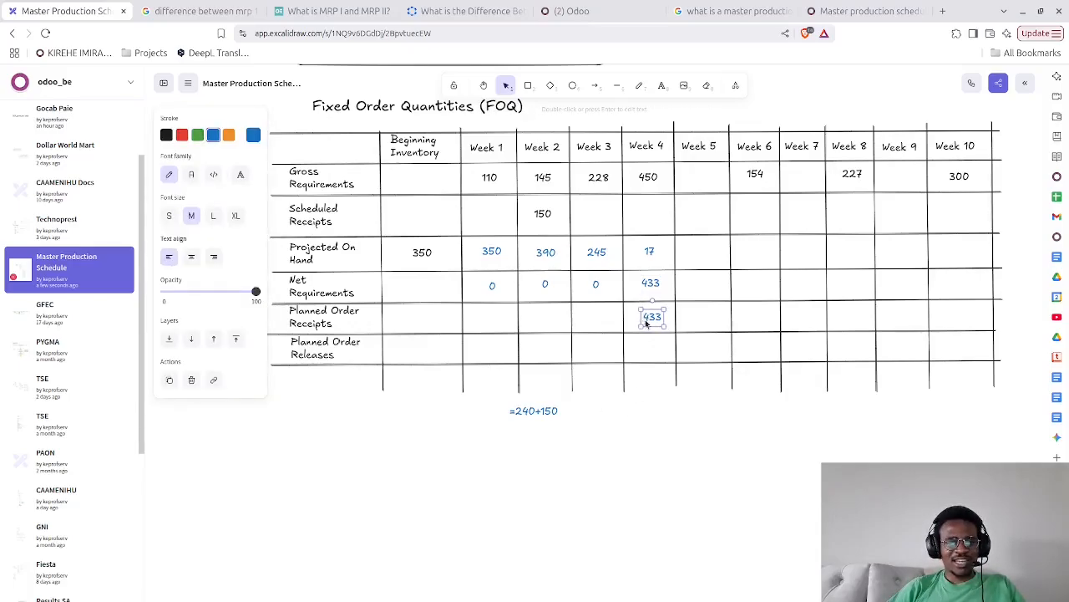
{"action": "left_click", "coordinate": [653, 451]}
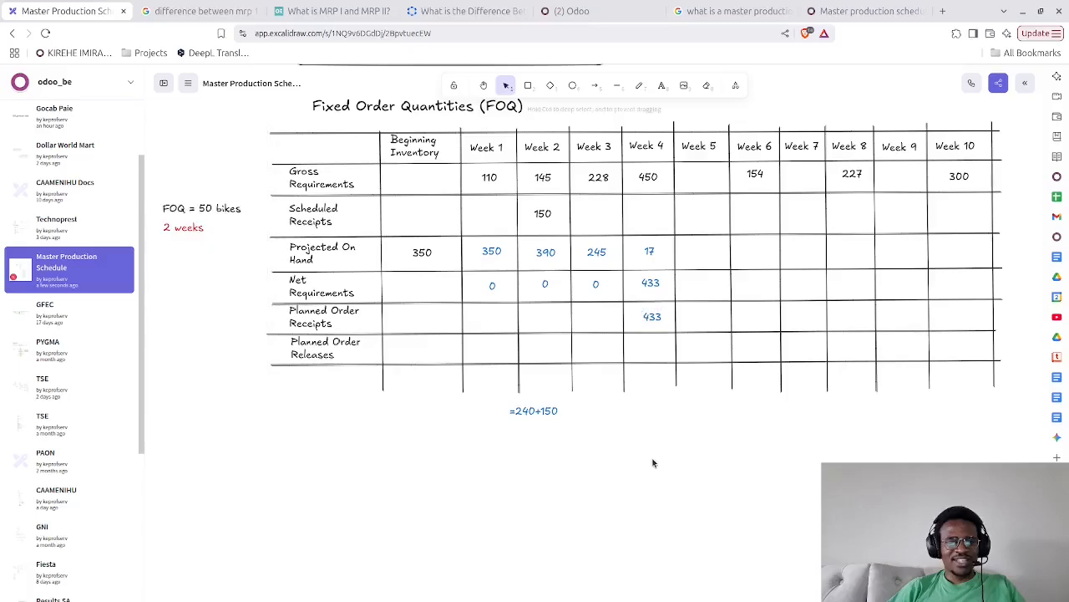
Change the Week 4 Planned Order Receipts value to 450 and centre it in the cell
{"action": "double_click", "coordinate": [651, 320]}
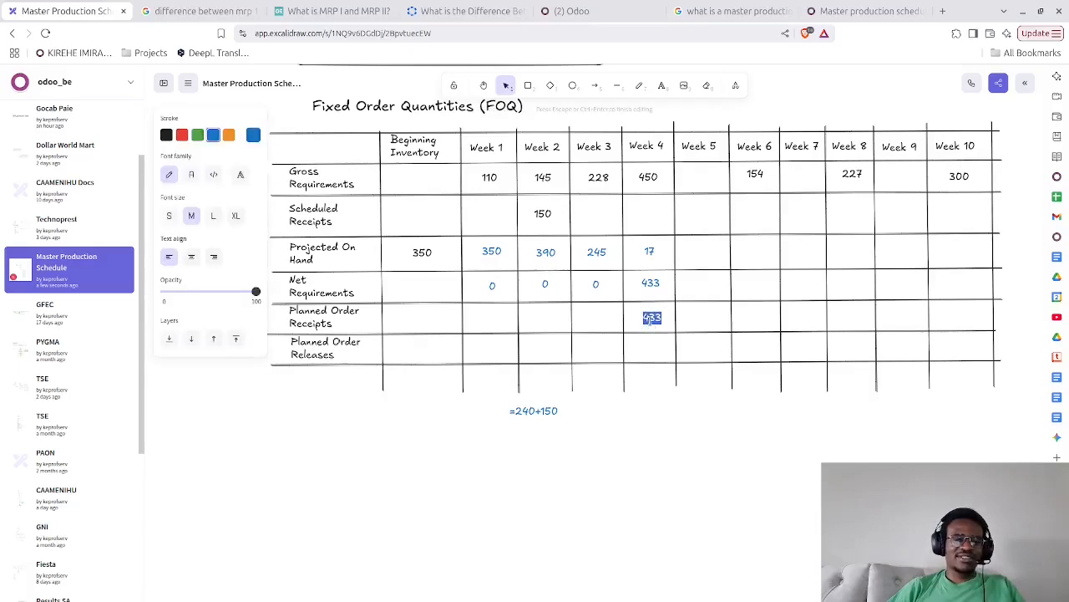
{"action": "left_click", "coordinate": [440, 444]}
{"action": "left_click_drag", "start_coordinate": [442, 445], "coordinate": [473, 440]}
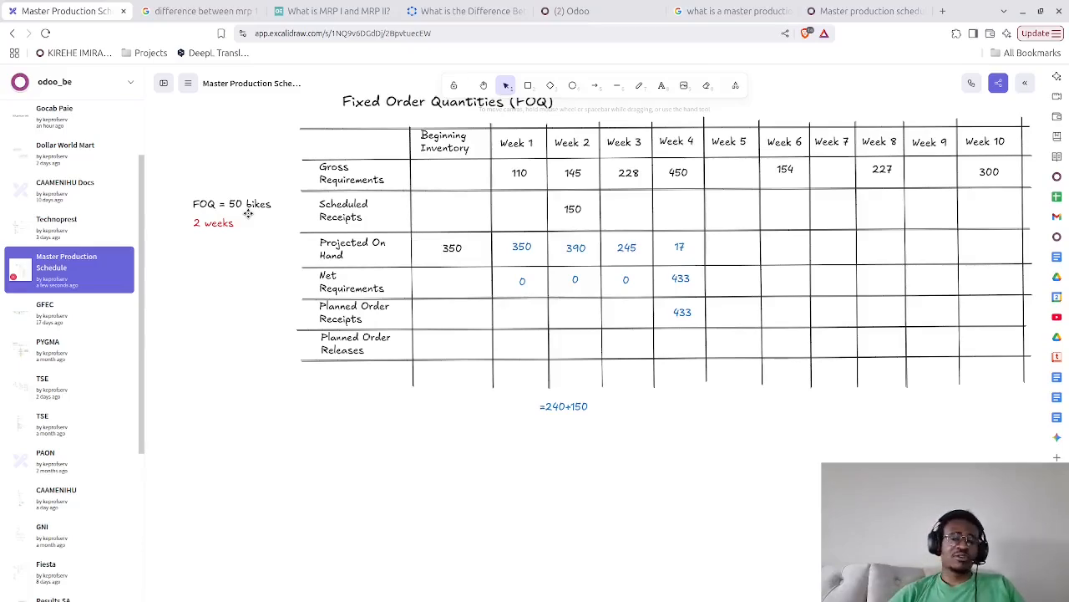
{"action": "double_click", "coordinate": [678, 315]}
{"action": "type", "text": "450"}
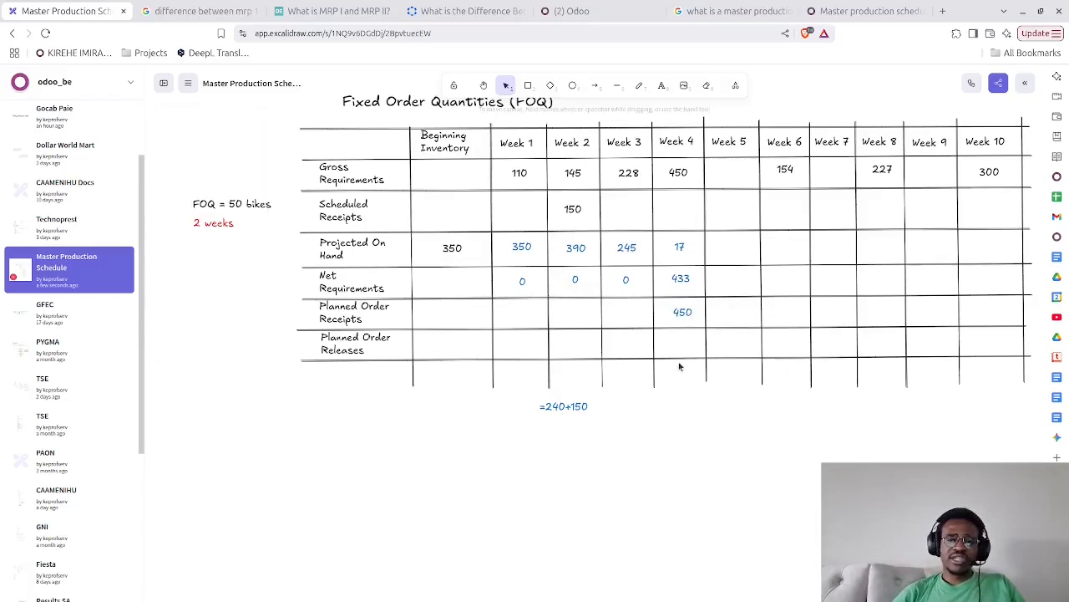
{"action": "key", "text": "Escape"}
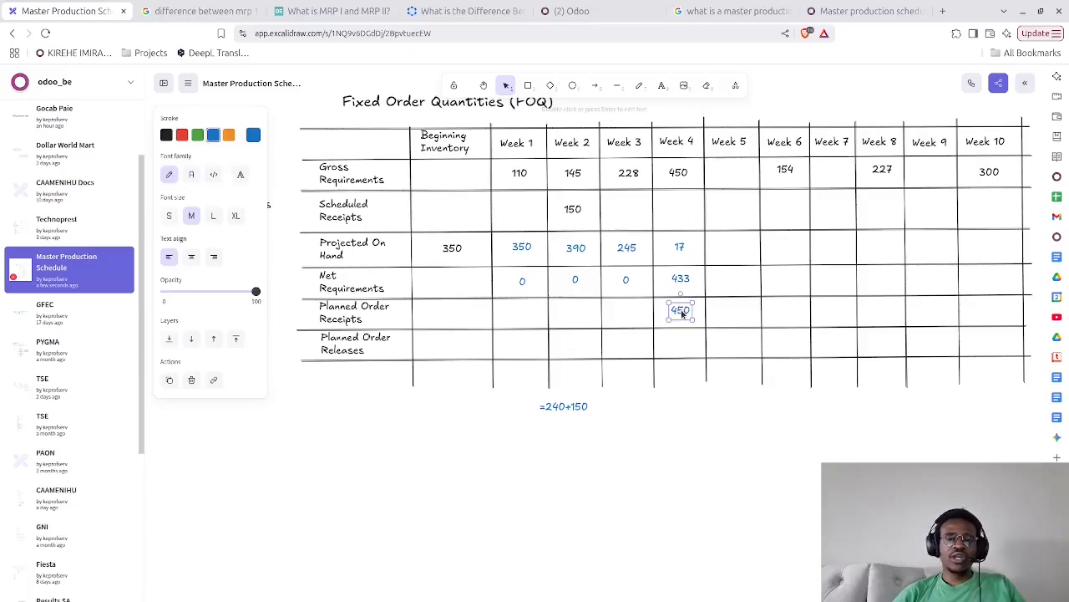
{"action": "left_click", "coordinate": [686, 458]}
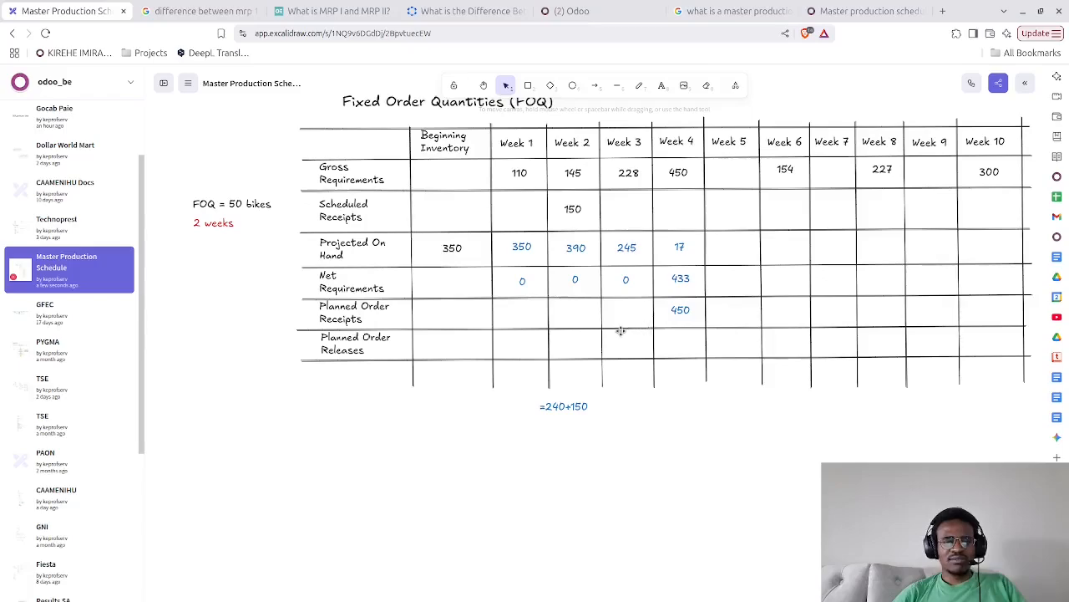
Enter 450 in the Week 2 Planned Order Releases cell, centre it and colour it red
{"action": "double_click", "coordinate": [569, 345]}
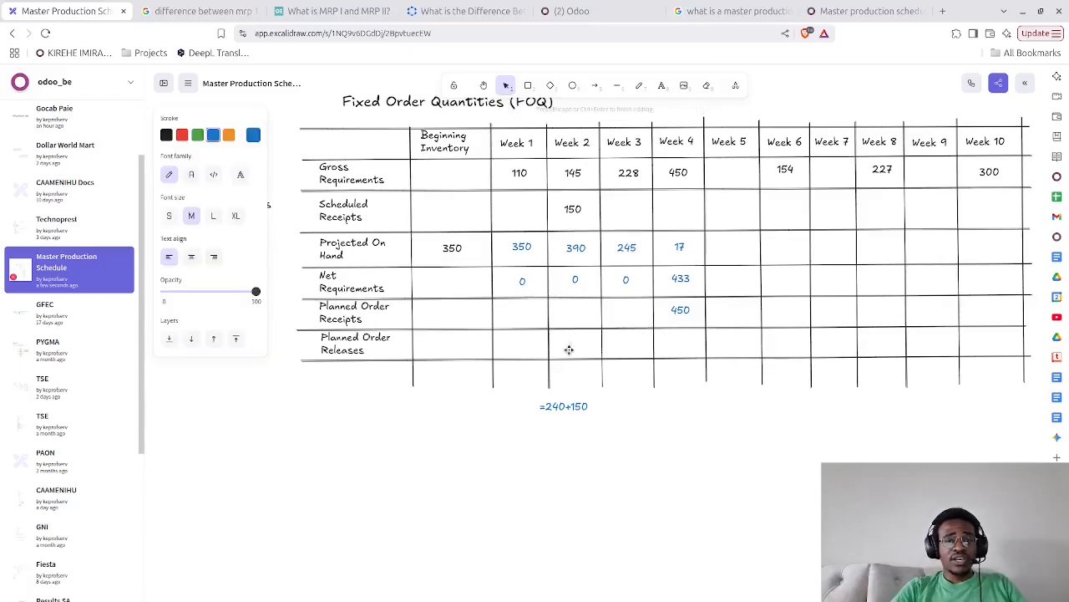
{"action": "type", "text": "450"}
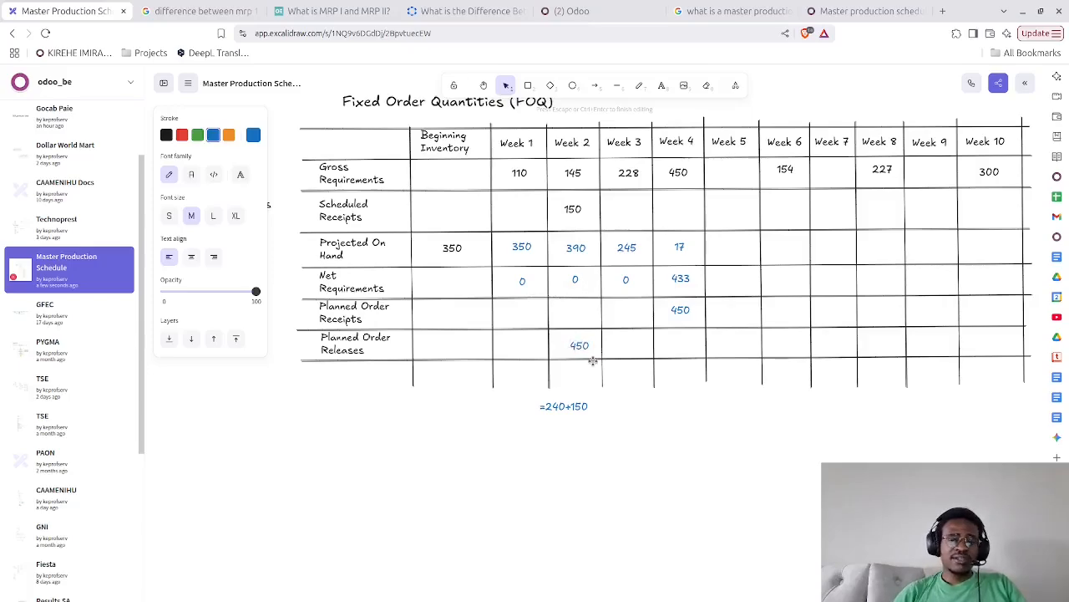
{"action": "left_click", "coordinate": [585, 360]}
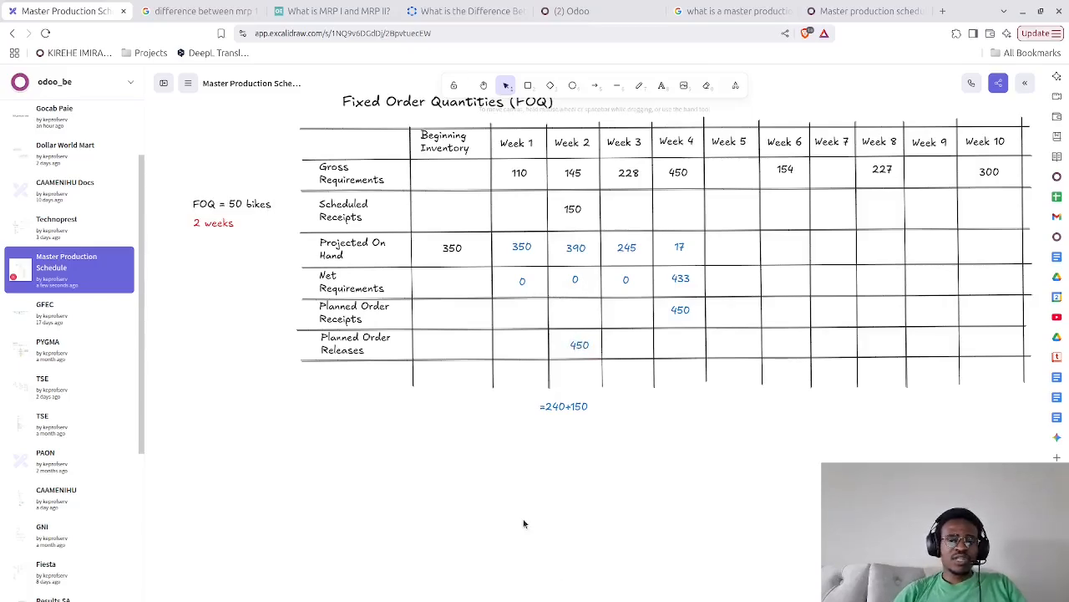
{"action": "left_click", "coordinate": [576, 344]}
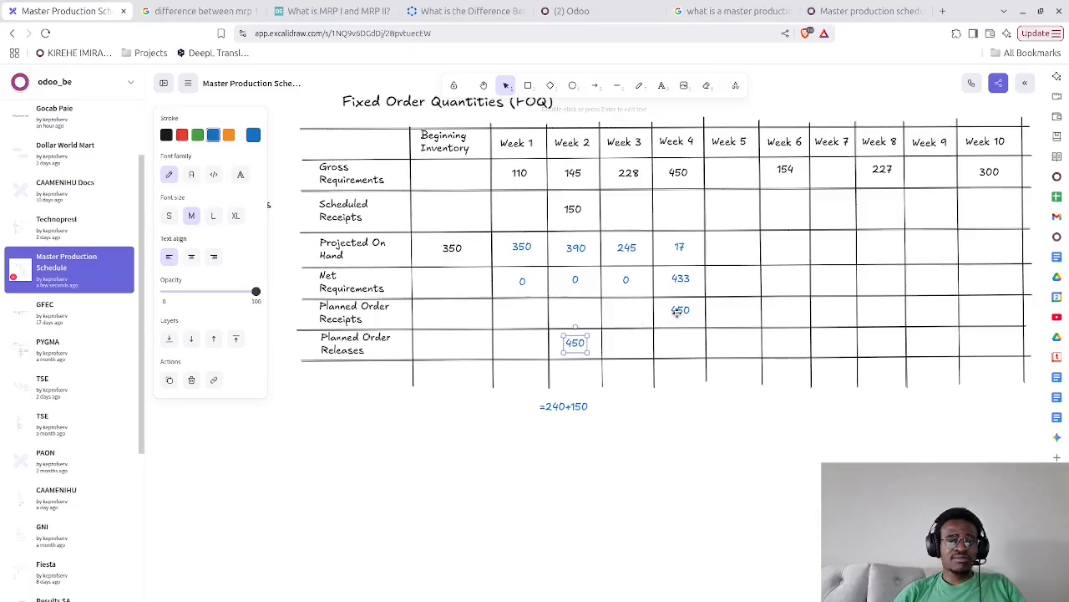
{"action": "left_click", "coordinate": [180, 137]}
{"action": "left_click", "coordinate": [529, 499]}
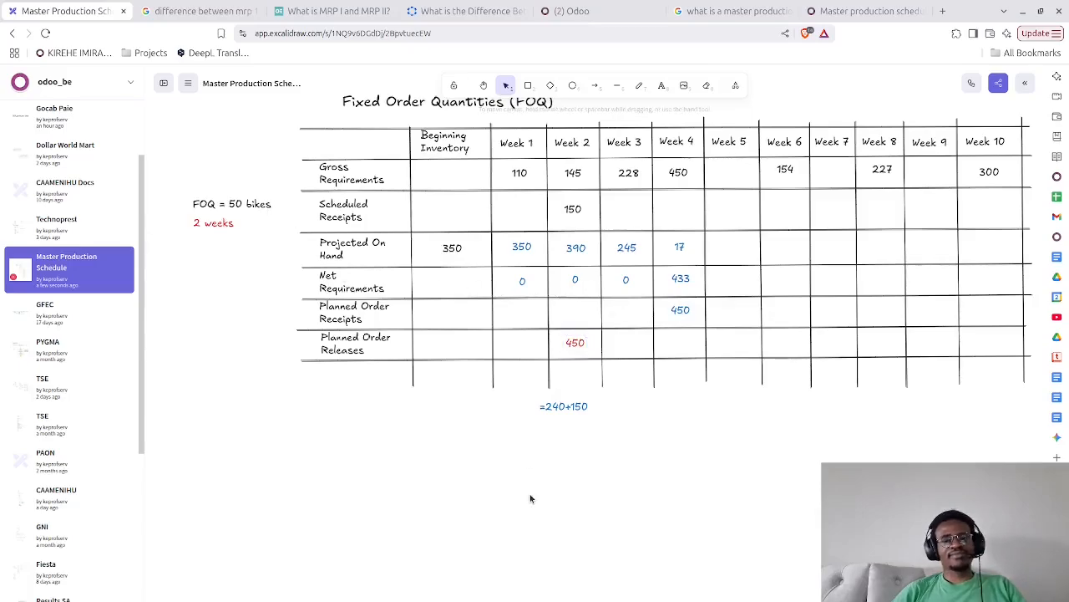
Enter 17 in the Week 5 Projected On Hand cell and colour it blue
{"action": "left_click_drag", "start_coordinate": [530, 494], "coordinate": [494, 495]}
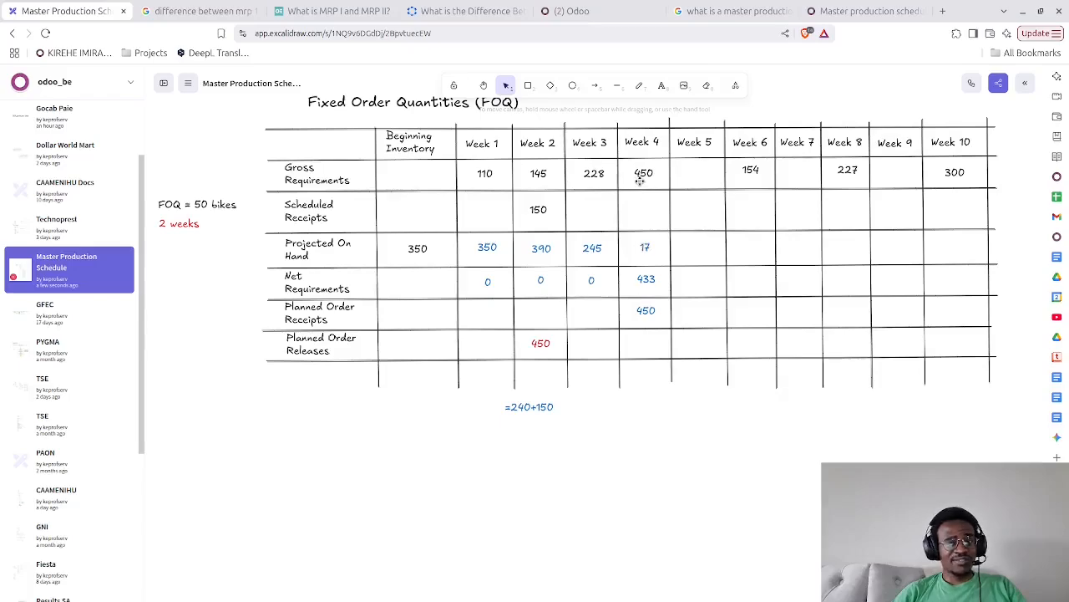
{"action": "double_click", "coordinate": [693, 246]}
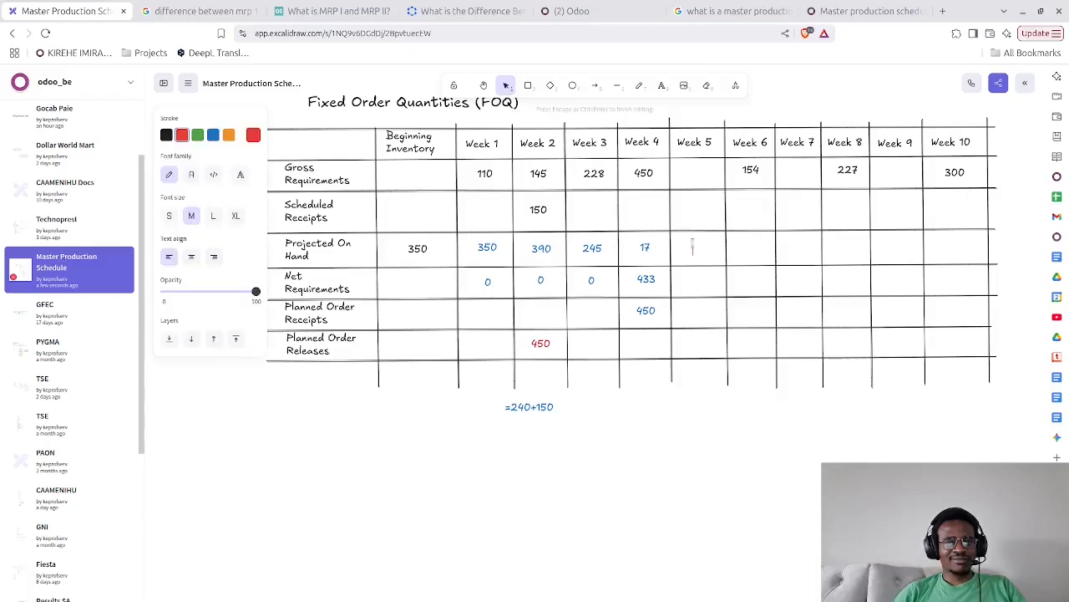
{"action": "type", "text": "17"}
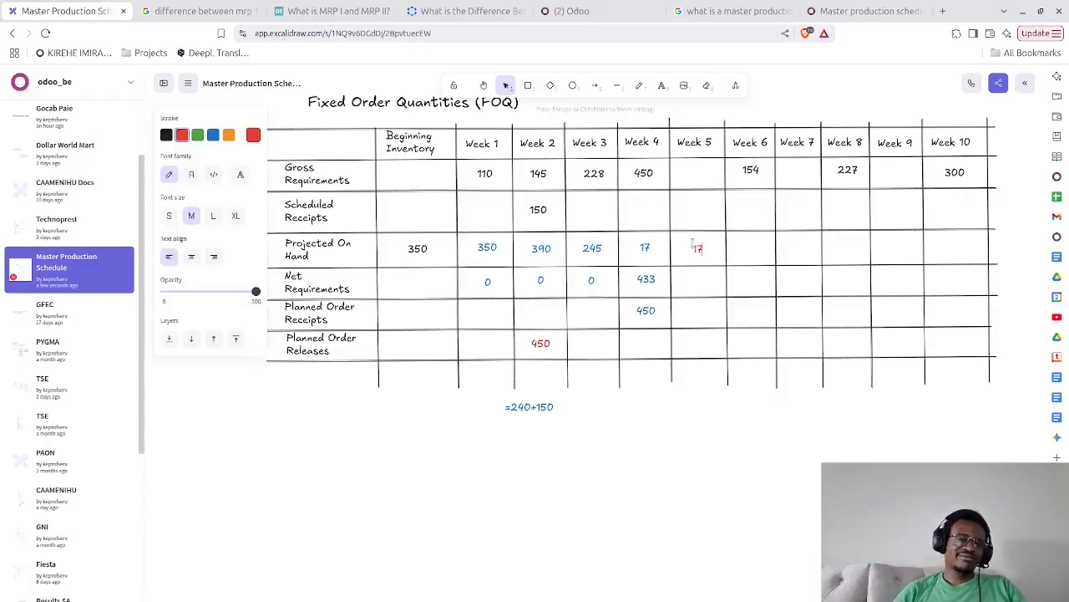
{"action": "left_click", "coordinate": [213, 134]}
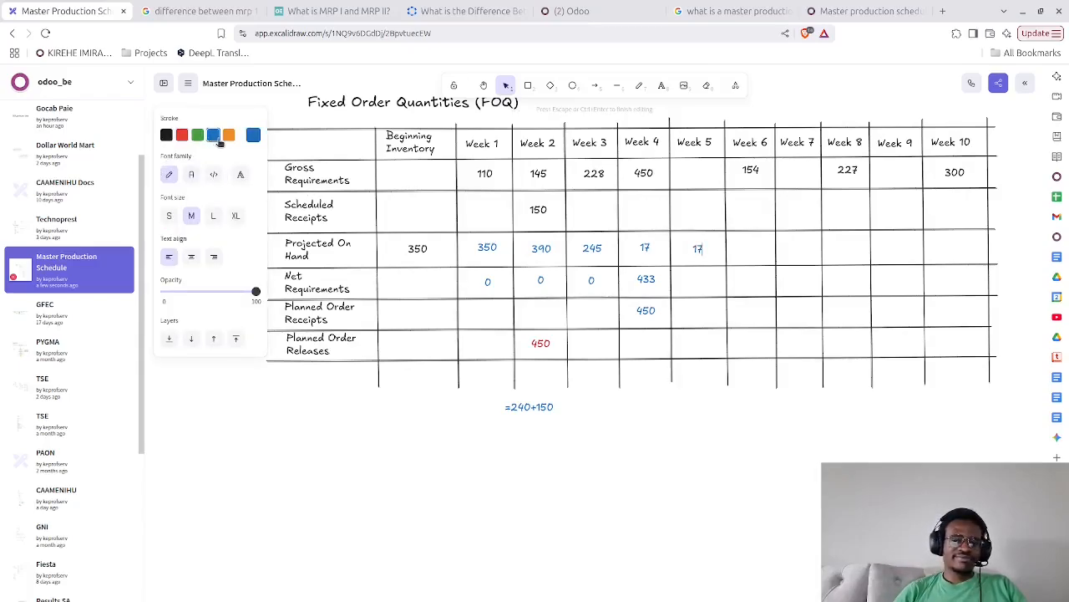
{"action": "left_click", "coordinate": [381, 498]}
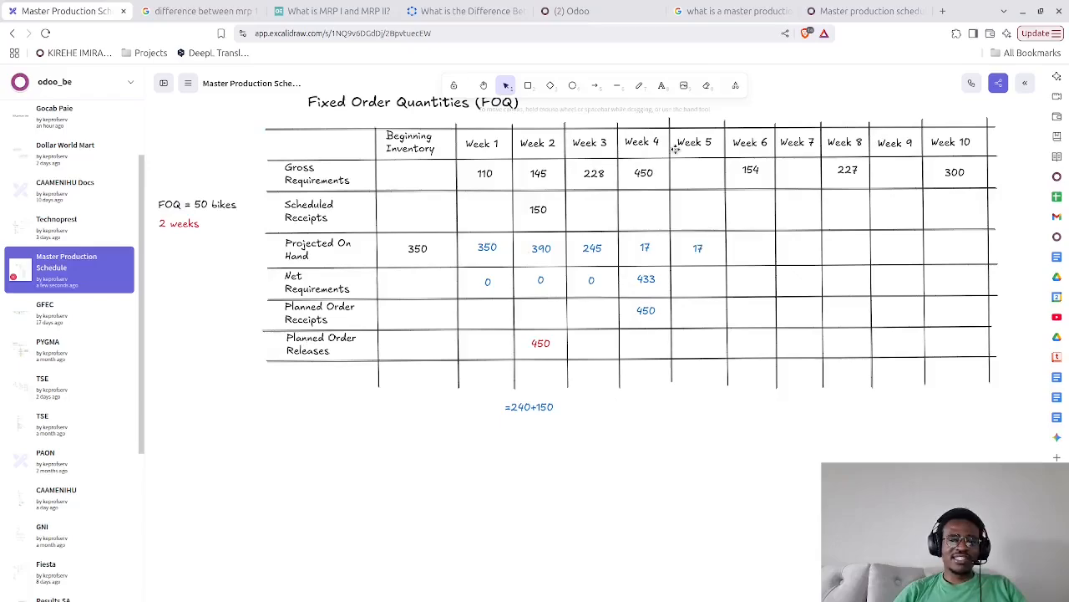
Enter 17 in the Week 6 Projected On Hand cell
{"action": "double_click", "coordinate": [743, 249]}
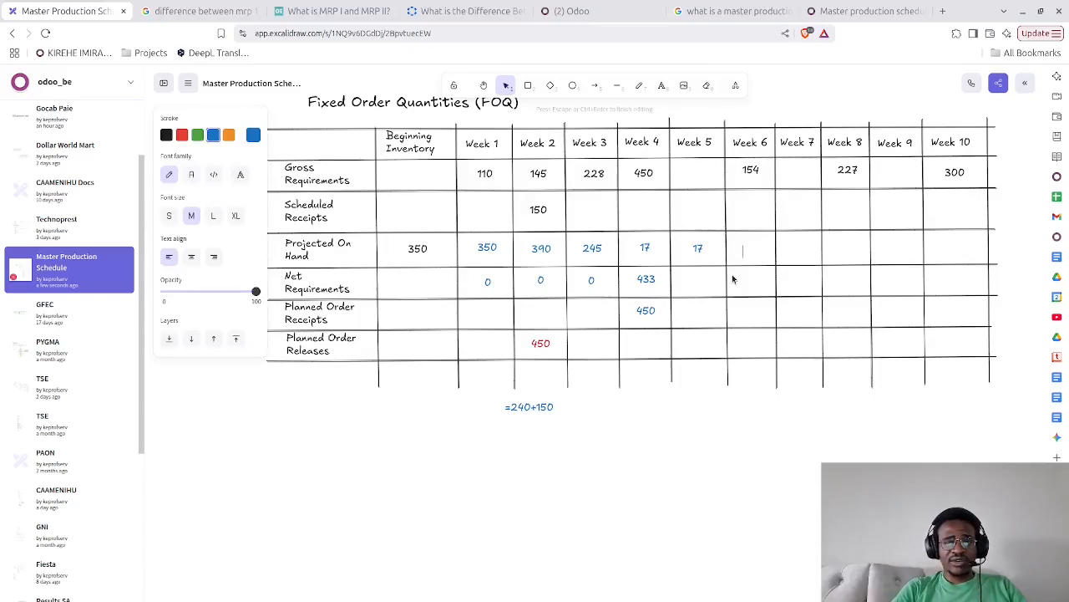
{"action": "type", "text": "17"}
{"action": "left_click", "coordinate": [782, 469]}
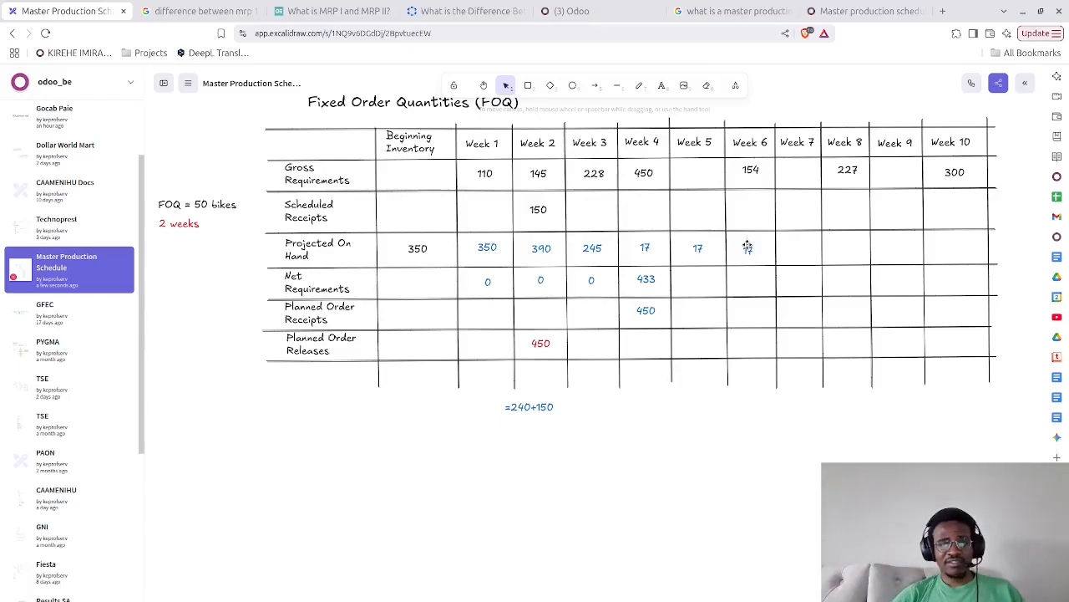
Enter 137 in the Week 6 Net Requirements cell and centre it in the cell
{"action": "double_click", "coordinate": [748, 278]}
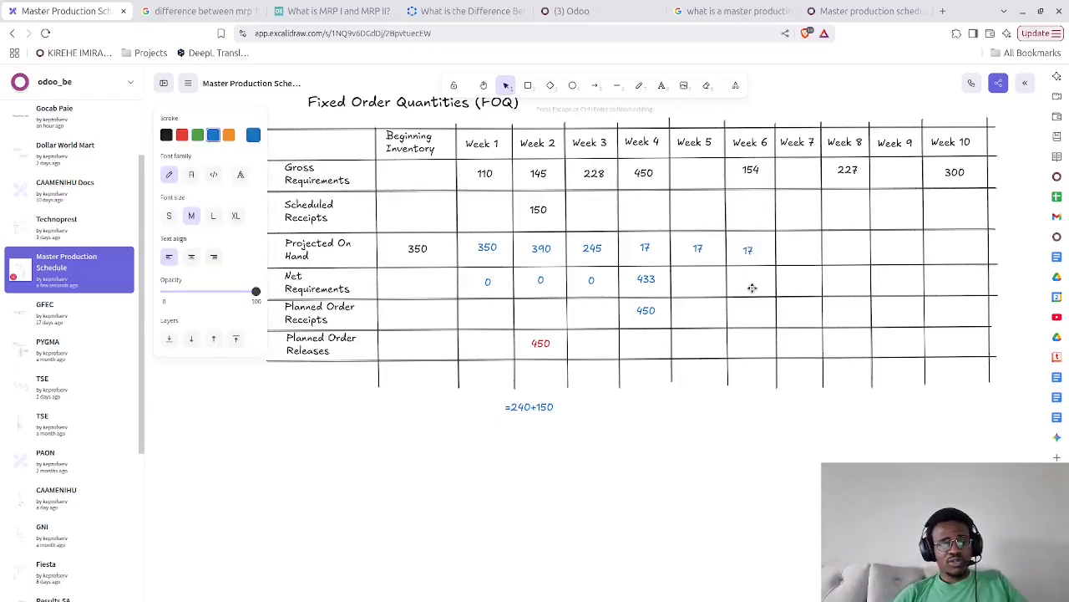
{"action": "type", "text": "137"}
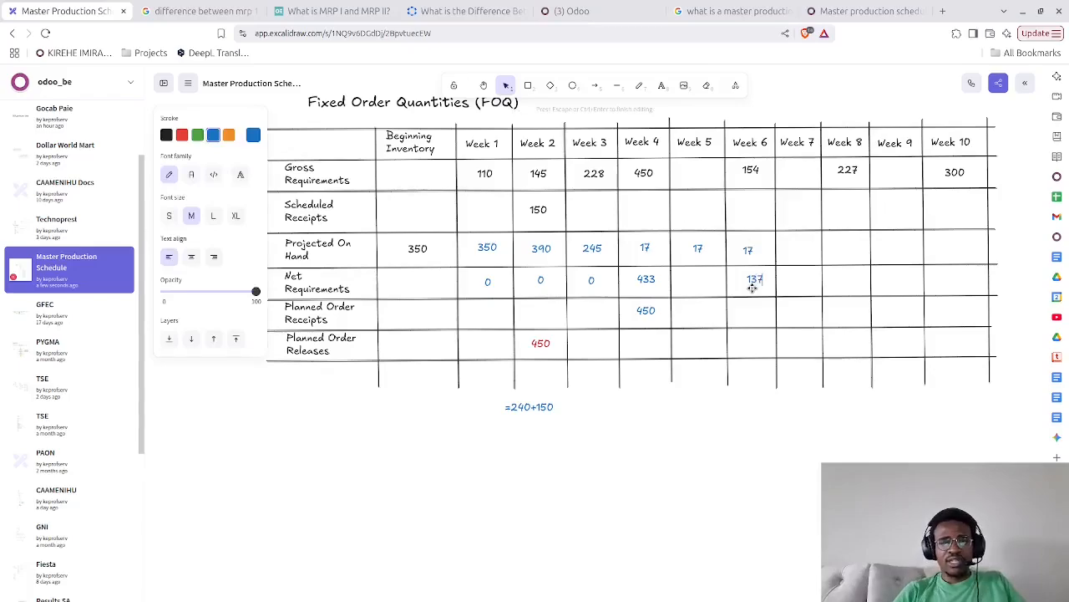
{"action": "left_click", "coordinate": [746, 506]}
{"action": "left_click", "coordinate": [762, 279]}
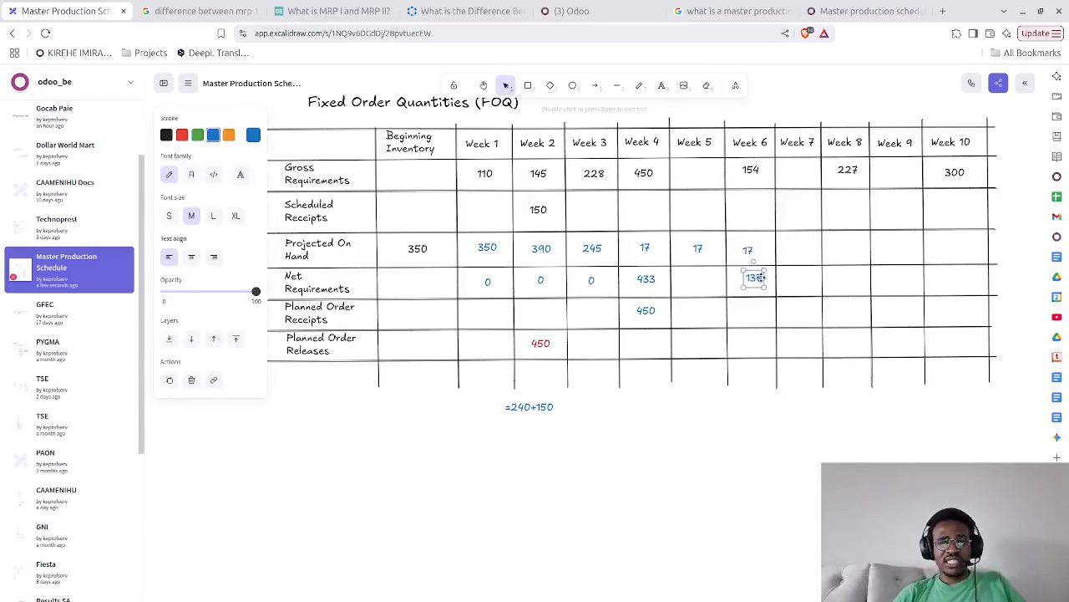
{"action": "left_click_drag", "start_coordinate": [762, 279], "coordinate": [758, 280]}
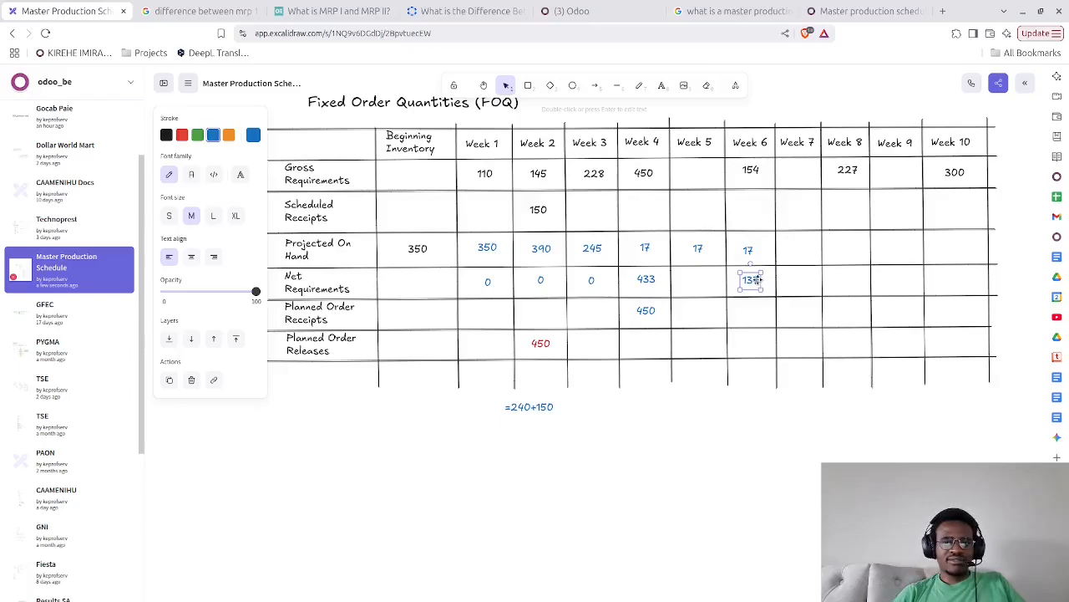
{"action": "left_click", "coordinate": [754, 433]}
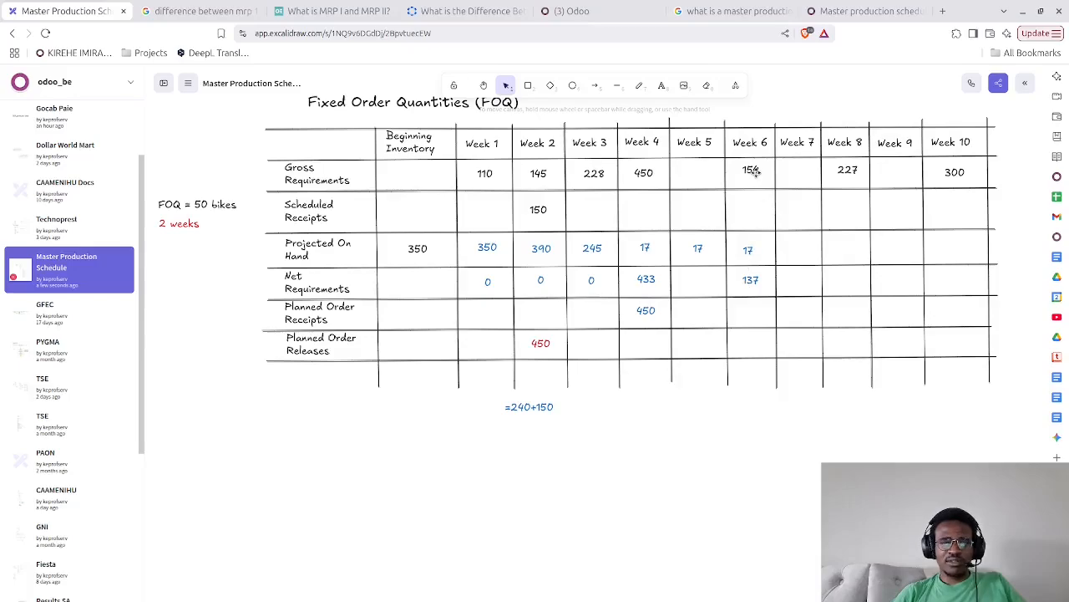
Enter 150 in the Week 6 Planned Order Receipts cell and centre it in the cell
{"action": "double_click", "coordinate": [748, 314]}
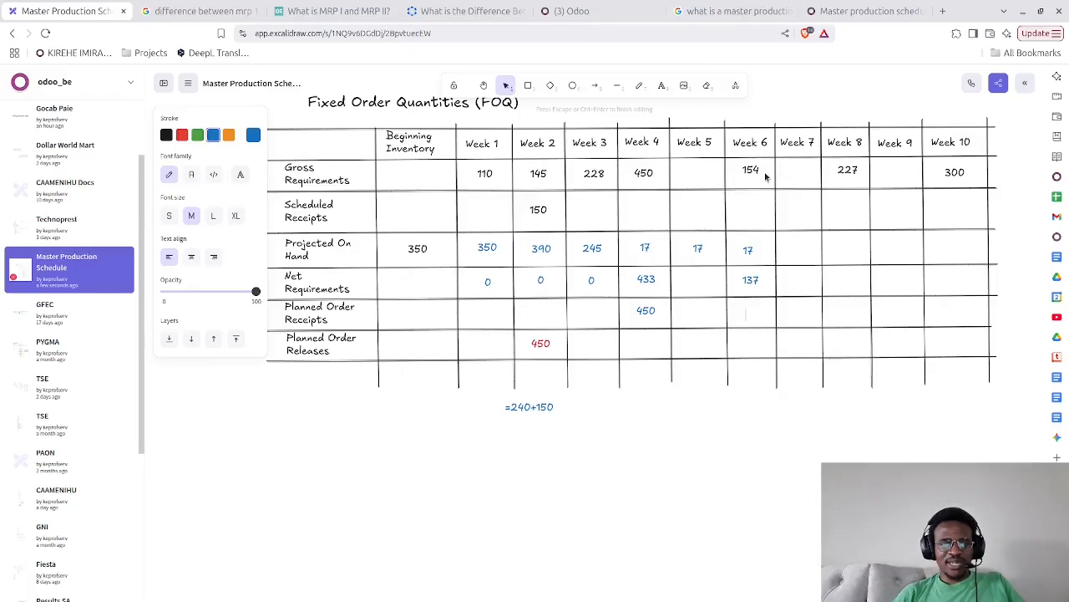
{"action": "left_click_drag", "start_coordinate": [652, 449], "coordinate": [792, 444]}
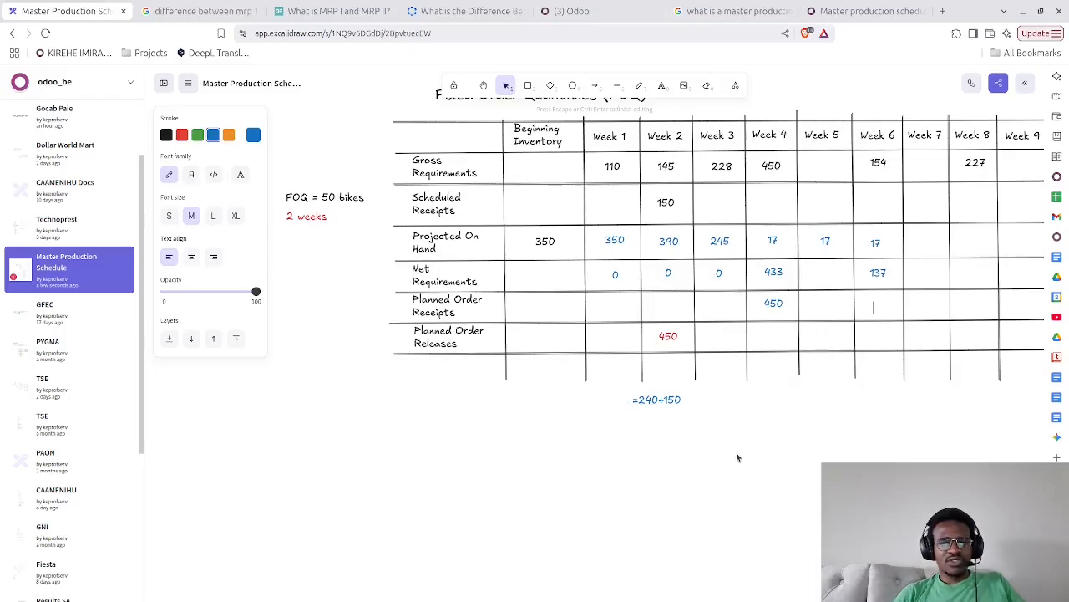
{"action": "left_click_drag", "start_coordinate": [702, 447], "coordinate": [561, 427]}
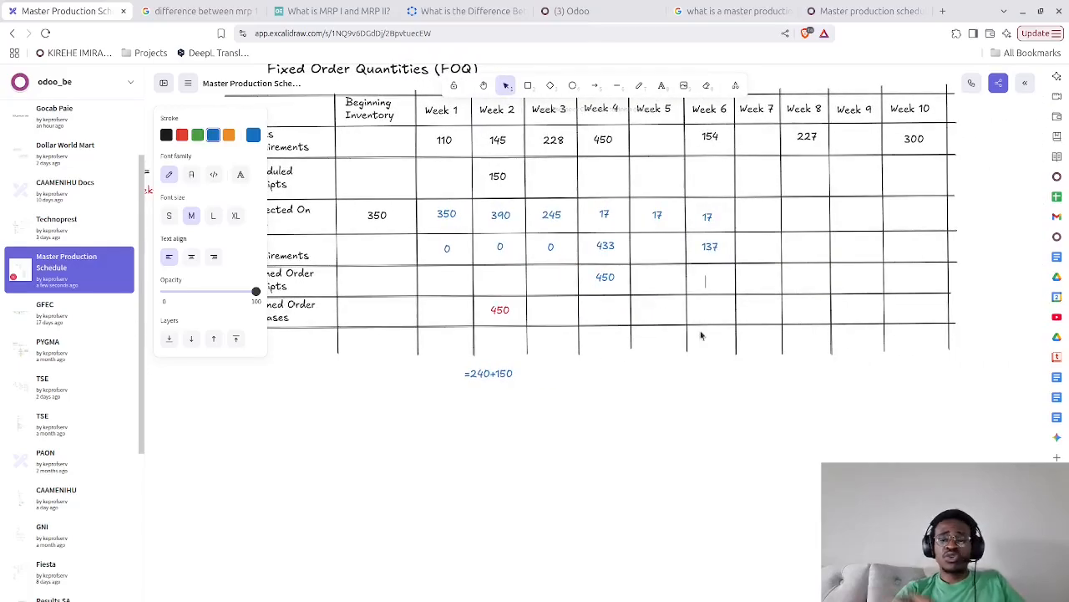
{"action": "type", "text": "150"}
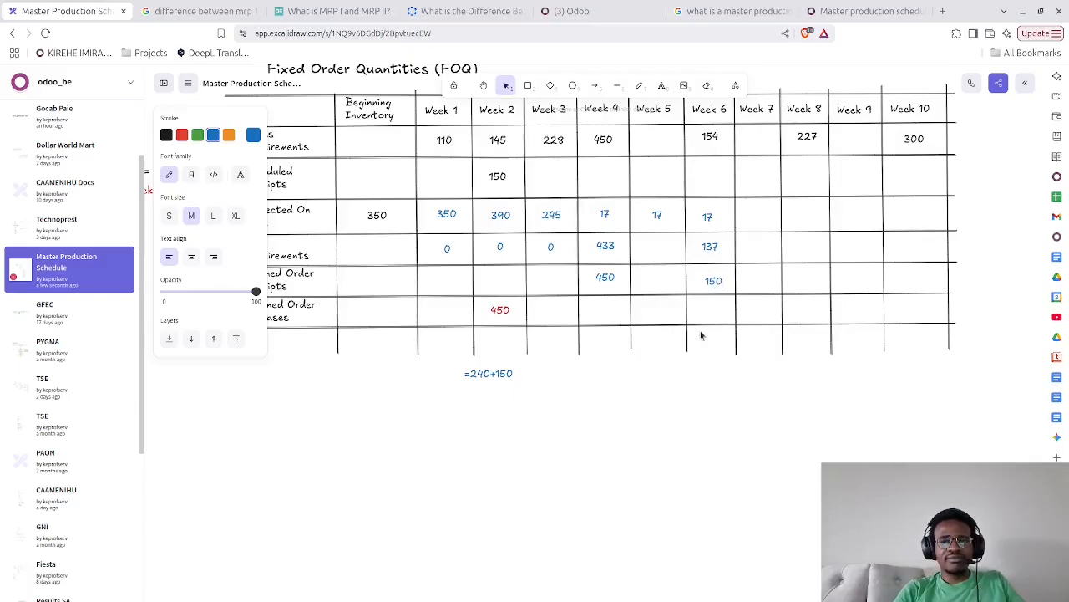
{"action": "left_click", "coordinate": [705, 478]}
{"action": "left_click_drag", "start_coordinate": [709, 288], "coordinate": [706, 282]}
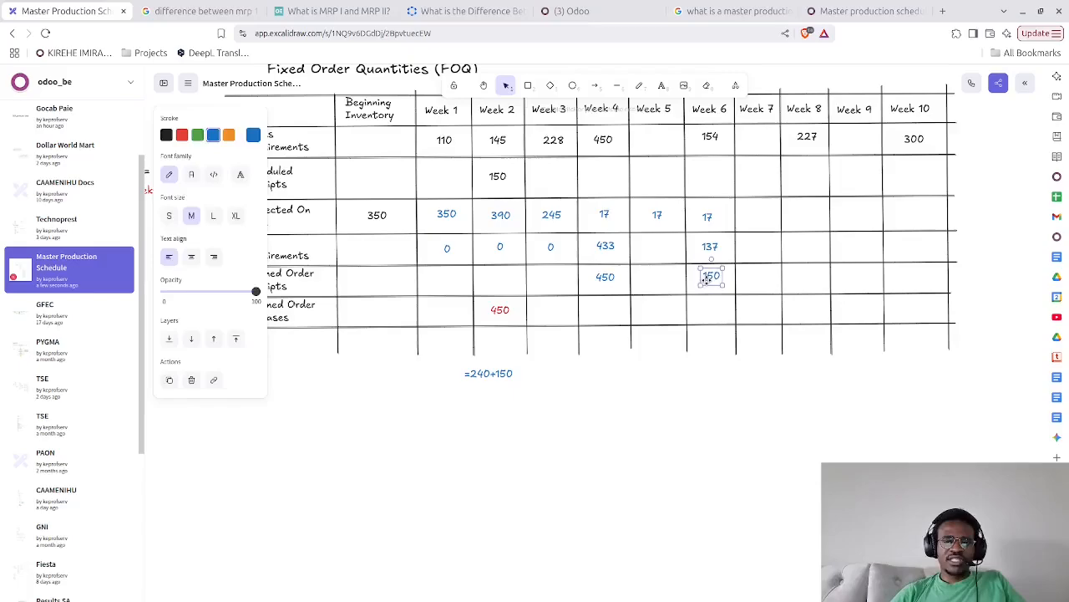
{"action": "left_click", "coordinate": [706, 408]}
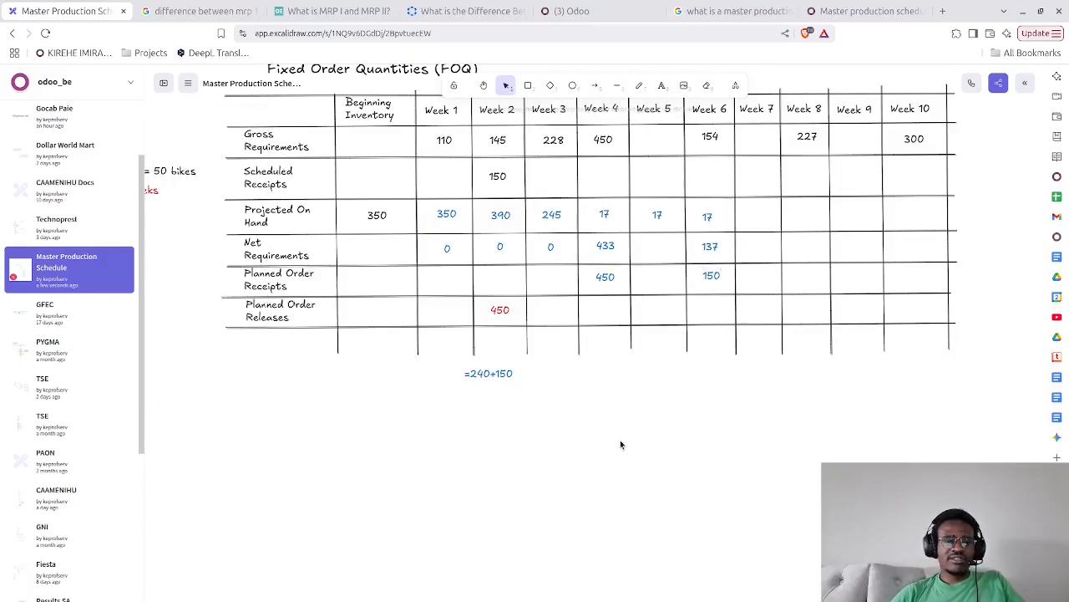
Duplicate the red Week 2 Planned Order Releases value into the Week 4 cell of that row and change the copy to 150
{"action": "left_click_drag", "start_coordinate": [667, 441], "coordinate": [690, 437]}
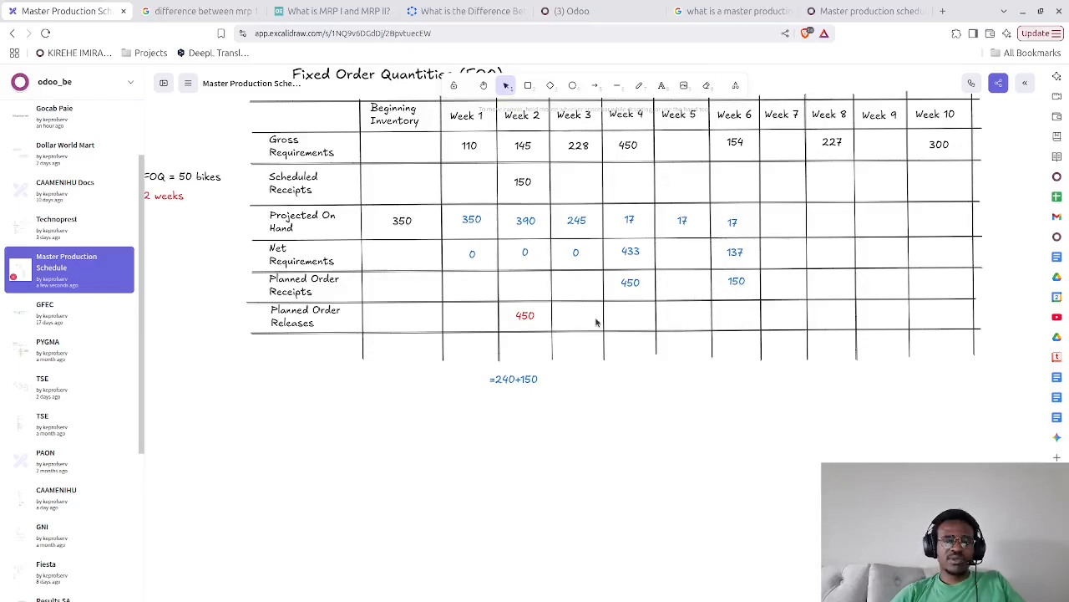
{"action": "left_click", "coordinate": [535, 321]}
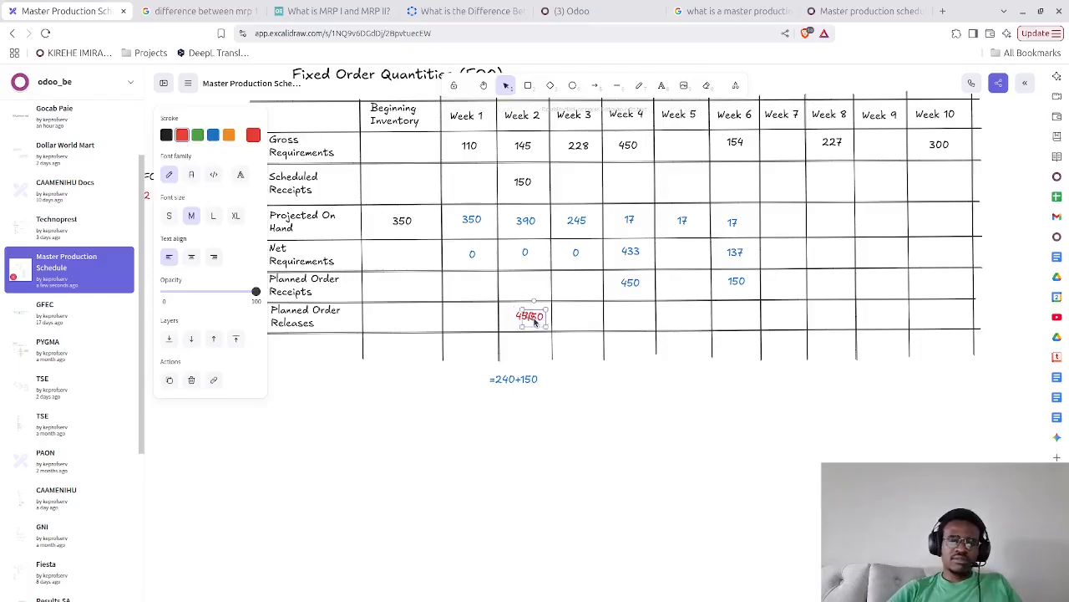
{"action": "left_click_drag", "start_coordinate": [536, 322], "coordinate": [628, 318], "text": "alt"}
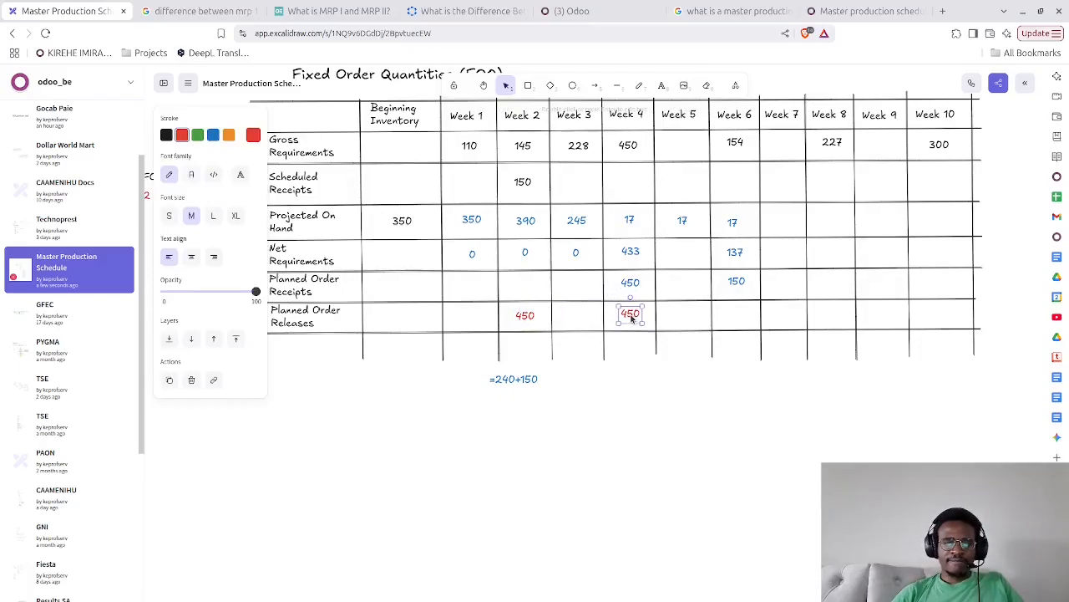
{"action": "double_click", "coordinate": [627, 316]}
{"action": "type", "text": "150"}
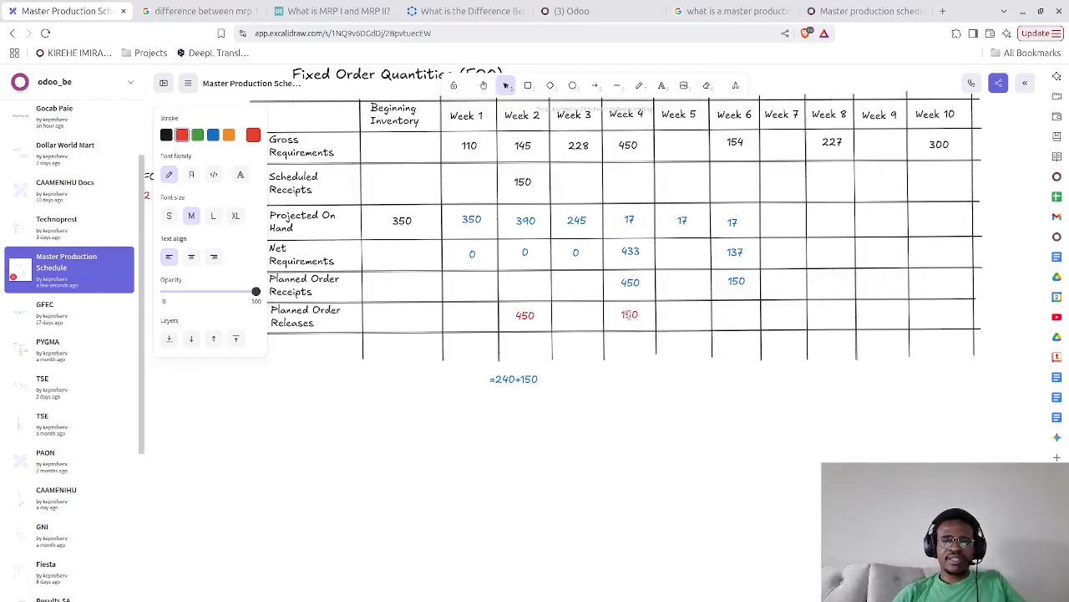
{"action": "left_click", "coordinate": [672, 513]}
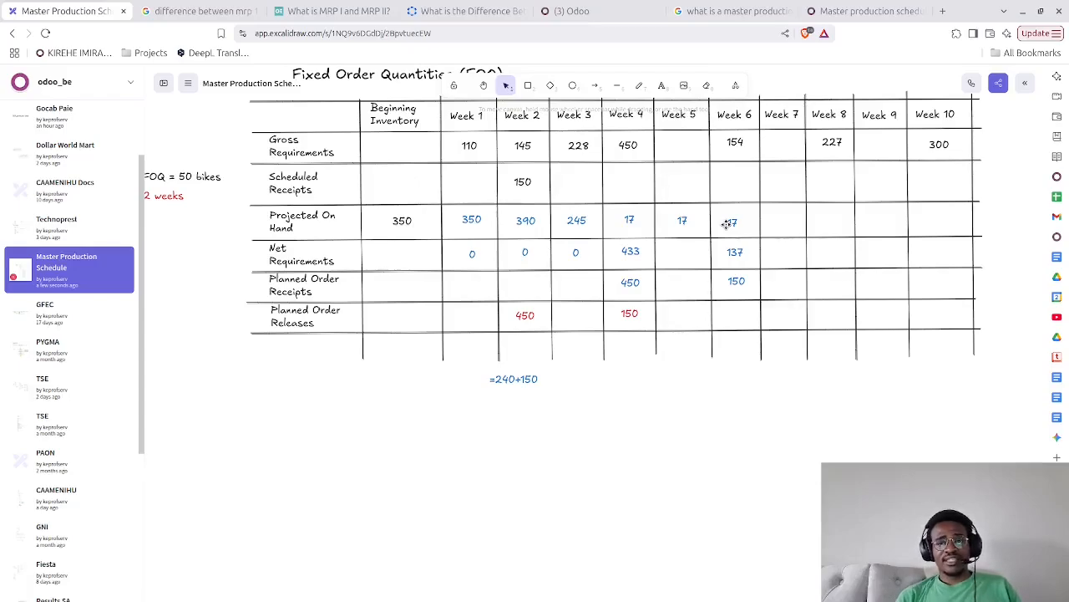
Enter 13 in the Week 7 Projected On Hand cell
{"action": "double_click", "coordinate": [779, 222]}
{"action": "type", "text": "13"}
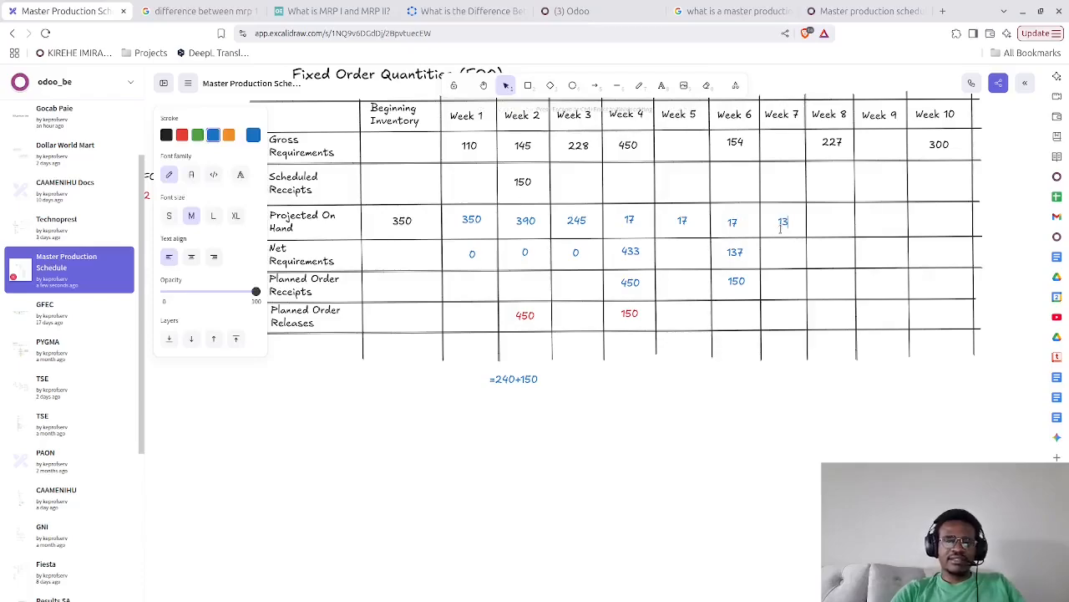
{"action": "left_click", "coordinate": [772, 474]}
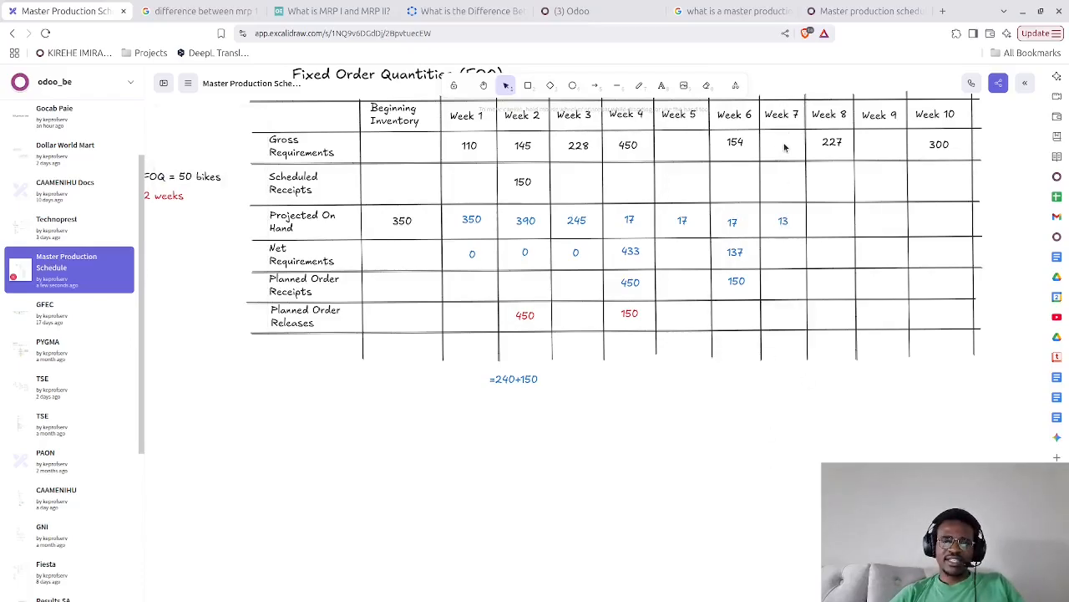
Enter 0 in the Week 5 and Week 7 Net Requirements cells
{"action": "double_click", "coordinate": [681, 252]}
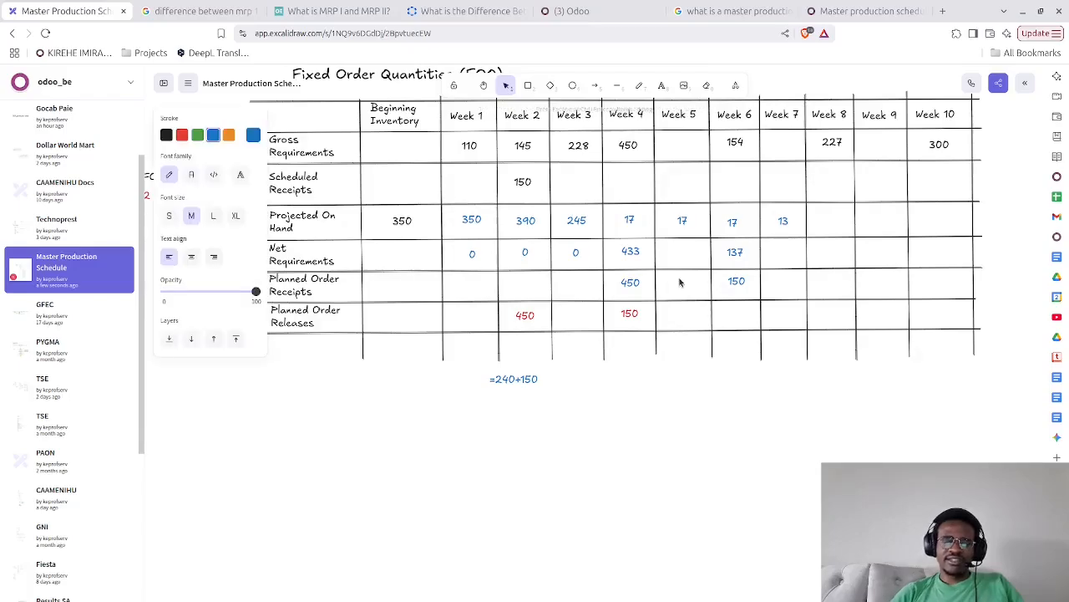
{"action": "type", "text": "0"}
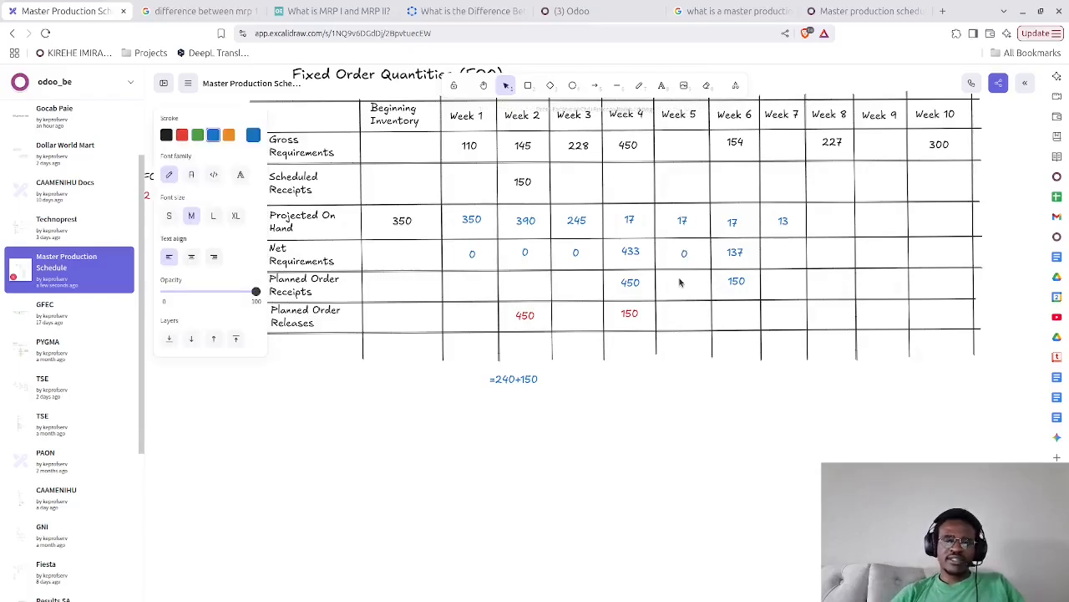
{"action": "double_click", "coordinate": [783, 255]}
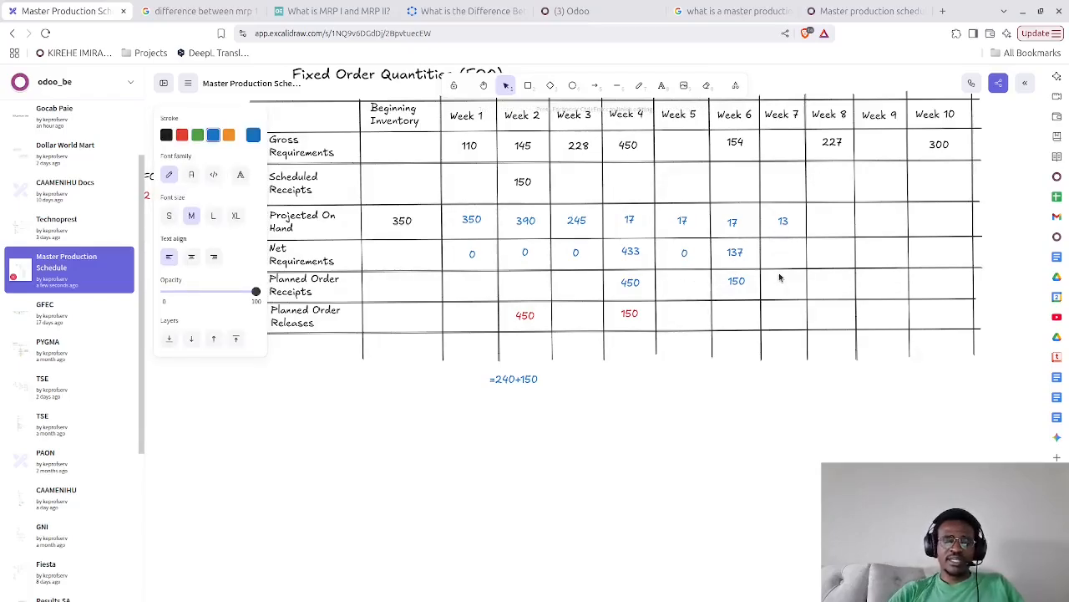
{"action": "left_click", "coordinate": [794, 450]}
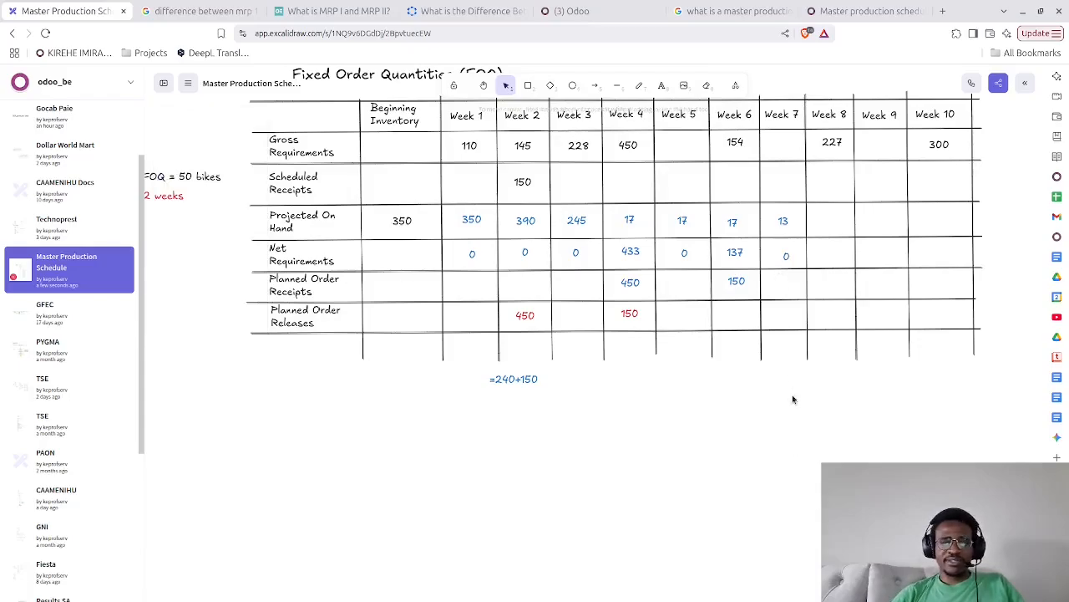
{"action": "double_click", "coordinate": [784, 252]}
{"action": "type", "text": "0"}
{"action": "key", "text": "Escape"}
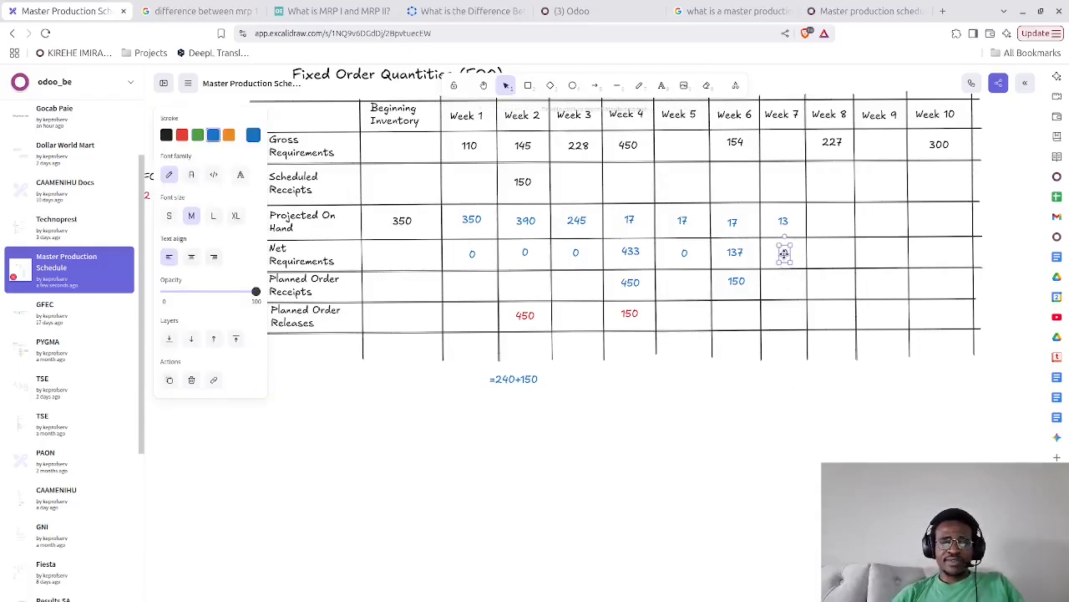
Enter 13 in the Week 8 Projected On Hand cell
{"action": "double_click", "coordinate": [824, 222]}
{"action": "type", "text": "13"}
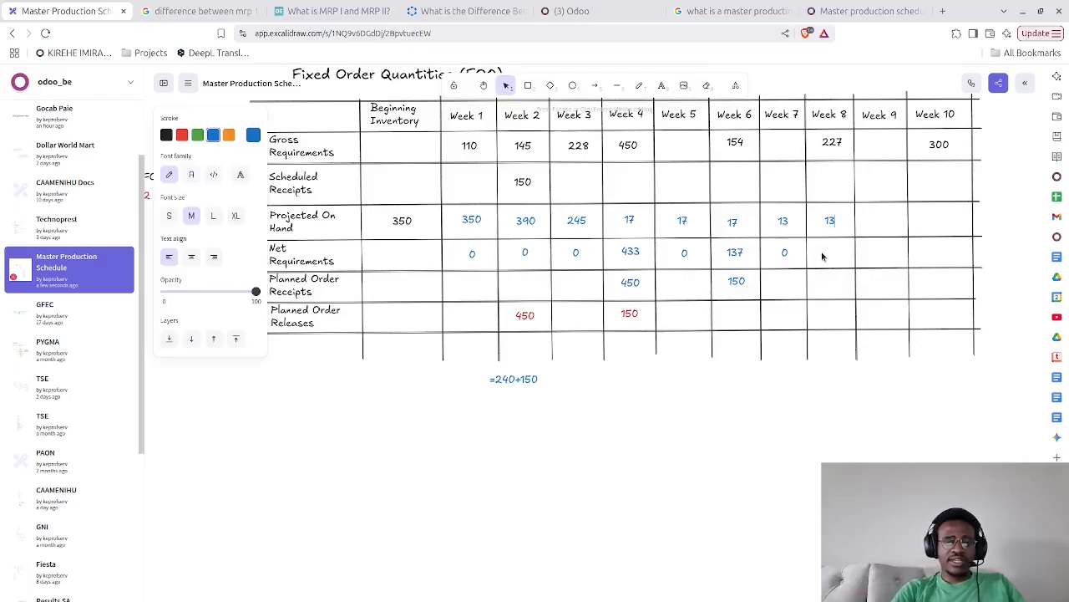
{"action": "left_click", "coordinate": [804, 423]}
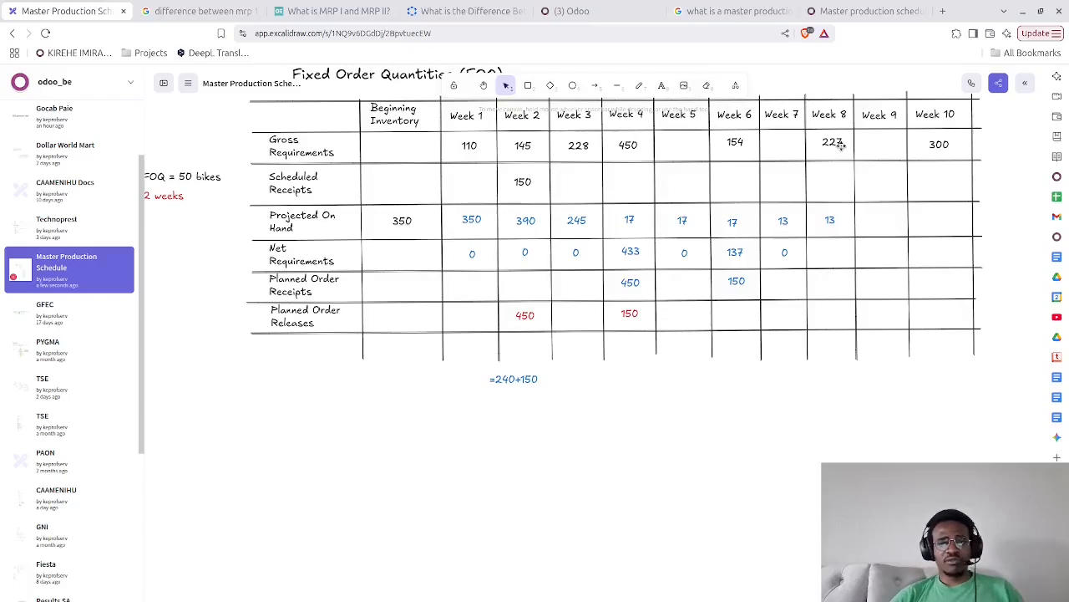
Enter 214 in the Week 8 Net Requirements cell and centre it in the cell
{"action": "double_click", "coordinate": [828, 255]}
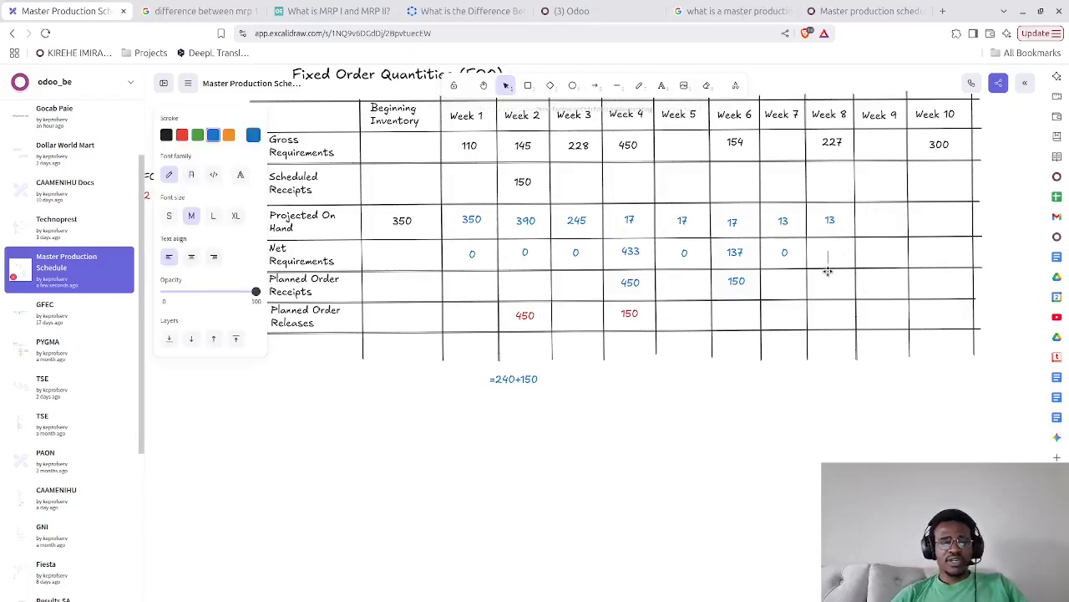
{"action": "type", "text": "214"}
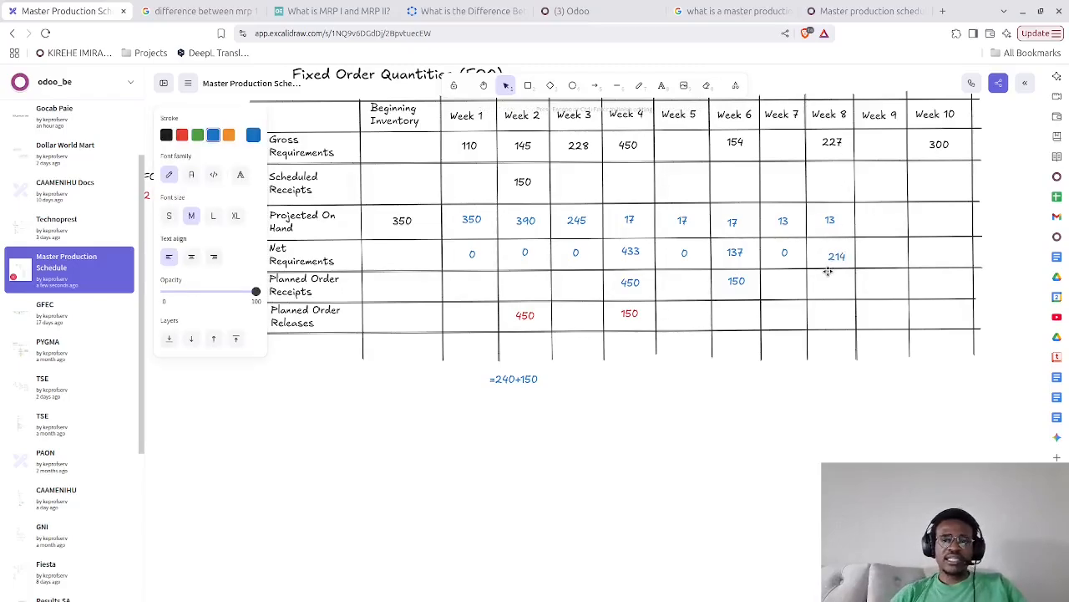
{"action": "left_click", "coordinate": [827, 398]}
{"action": "left_click", "coordinate": [838, 252]}
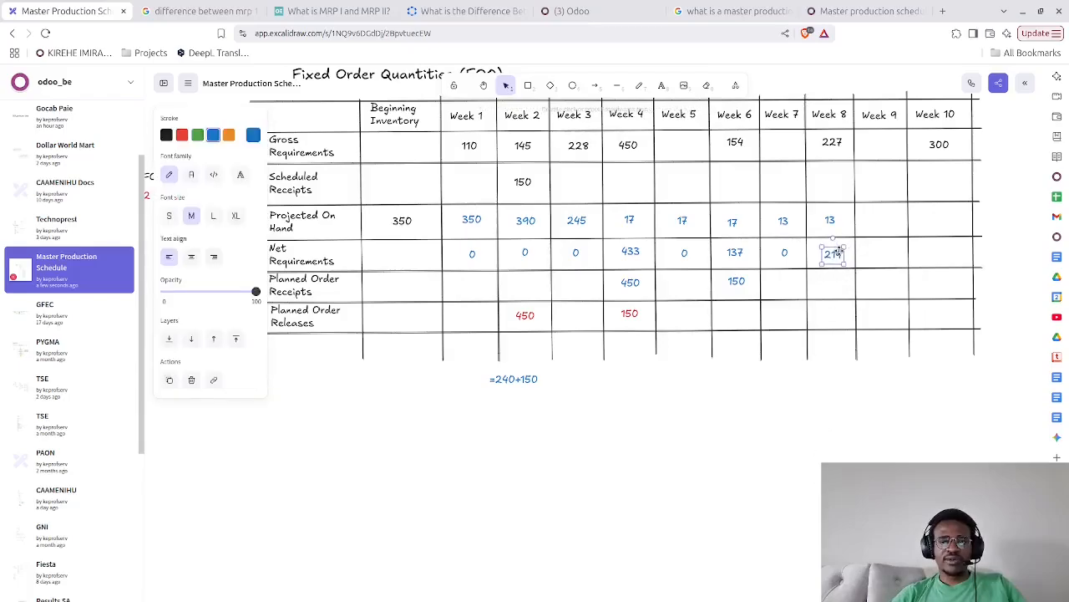
{"action": "left_click_drag", "start_coordinate": [838, 252], "coordinate": [837, 248]}
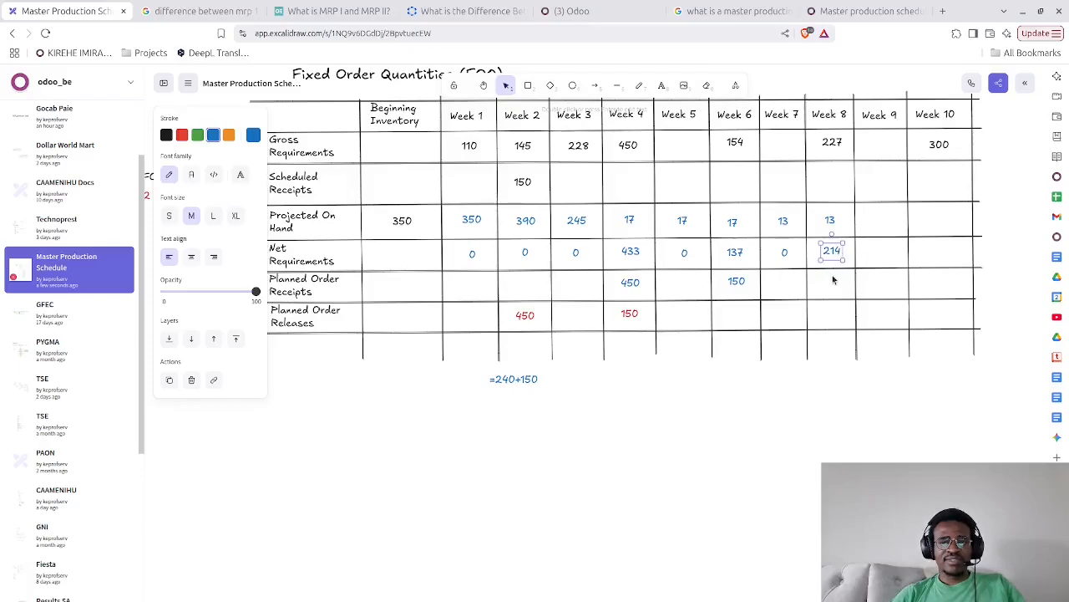
Enter 250 in the Week 8 Planned Order Receipts cell and centre it in the cell
{"action": "double_click", "coordinate": [832, 280]}
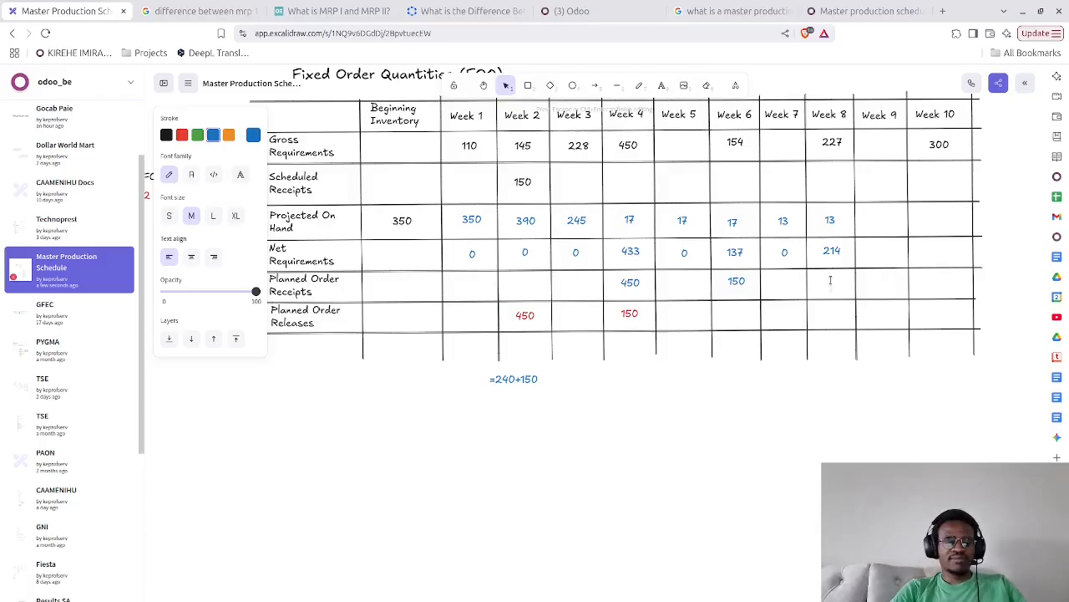
{"action": "double_click", "coordinate": [831, 280]}
{"action": "type", "text": "250"}
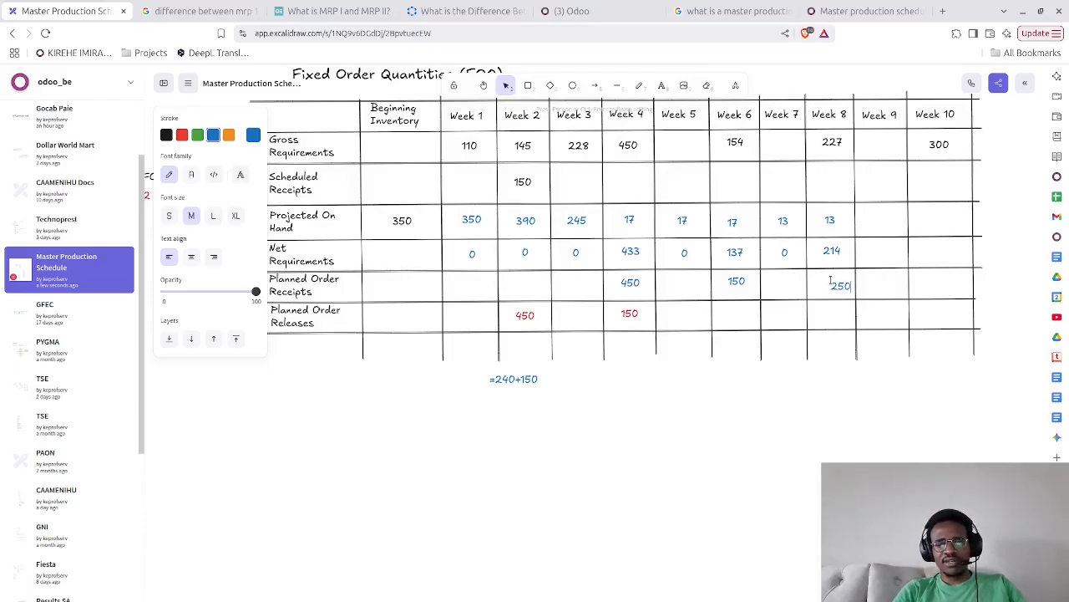
{"action": "left_click", "coordinate": [817, 489]}
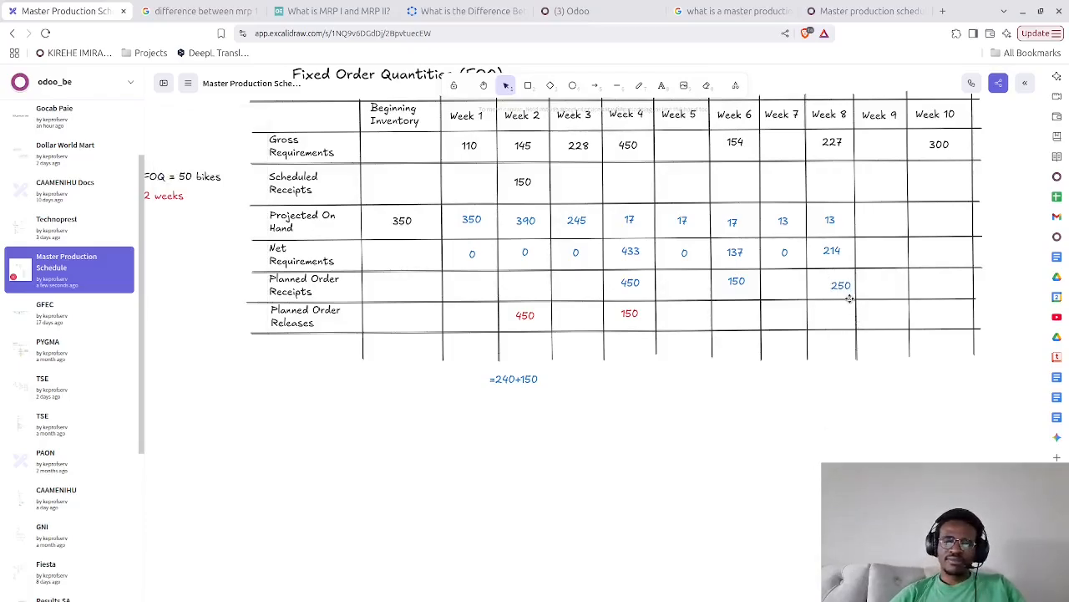
{"action": "left_click_drag", "start_coordinate": [842, 287], "coordinate": [834, 282]}
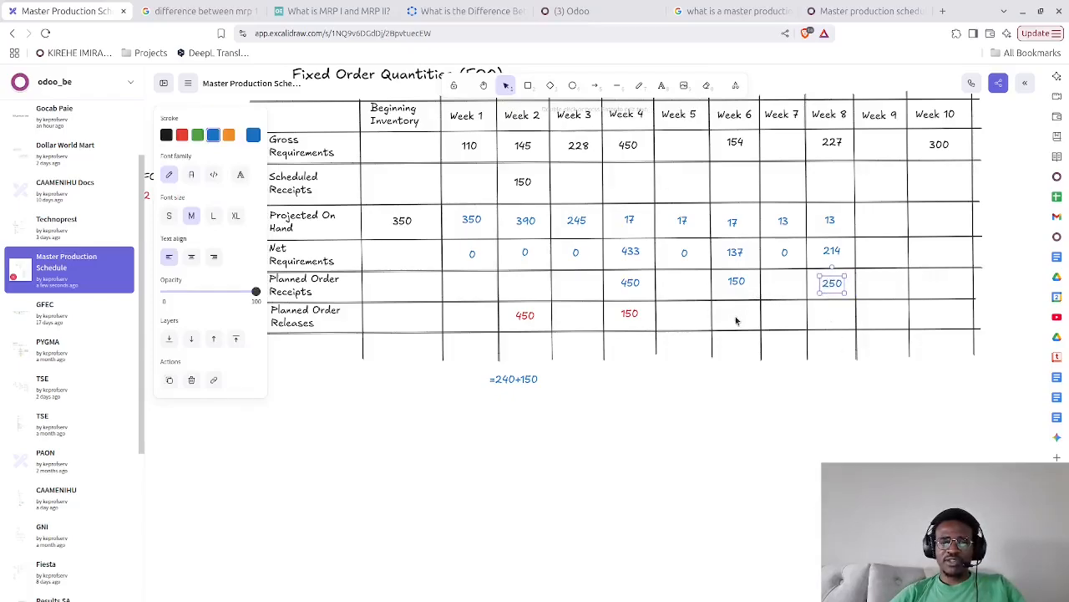
Copy the red 150 from Week 4 into the Week 6 Planned Order Releases cell and change the copy to 250
{"action": "left_click", "coordinate": [629, 317]}
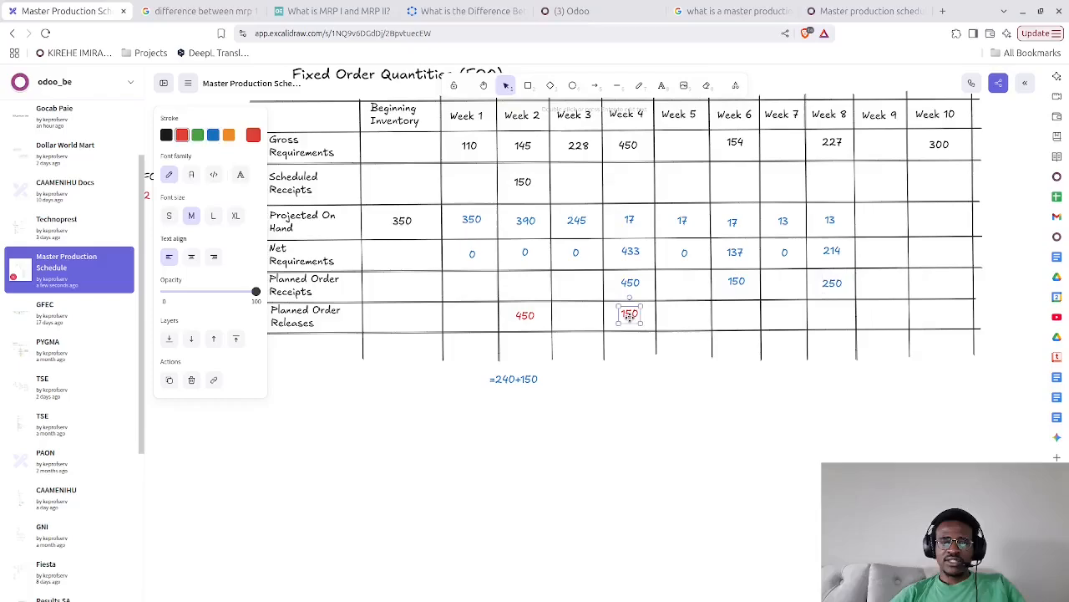
{"action": "left_click", "coordinate": [734, 312]}
{"action": "key", "text": "ctrl+v"}
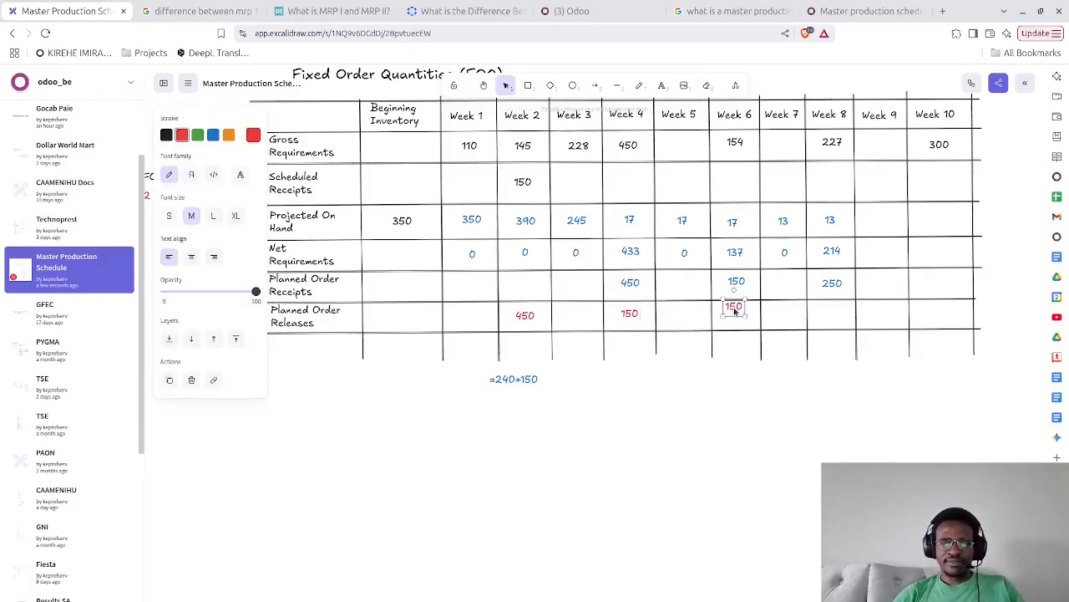
{"action": "left_click_drag", "start_coordinate": [735, 311], "coordinate": [736, 320]}
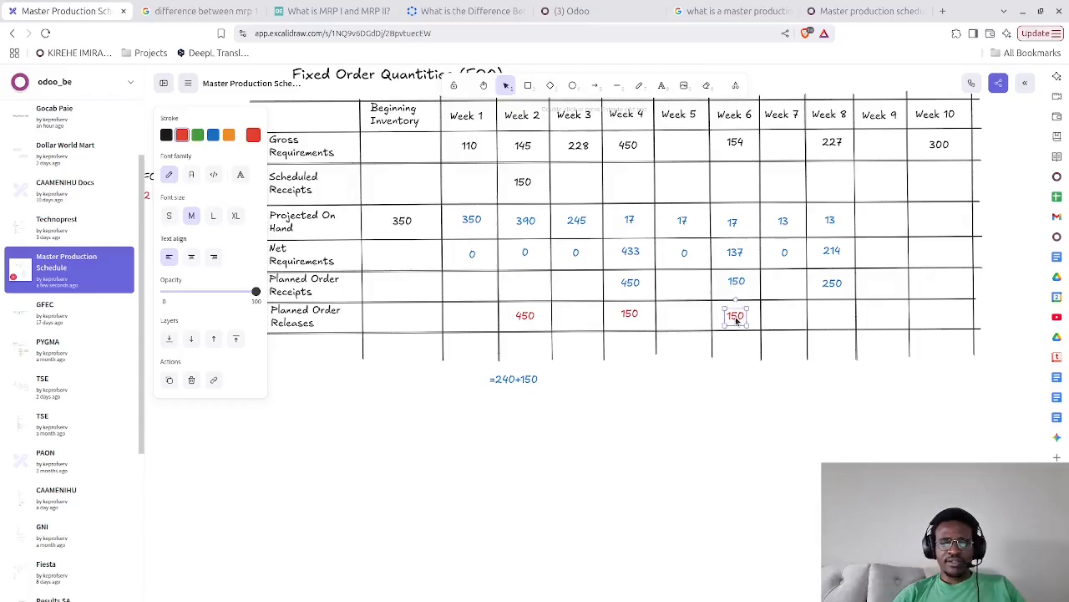
{"action": "double_click", "coordinate": [735, 317]}
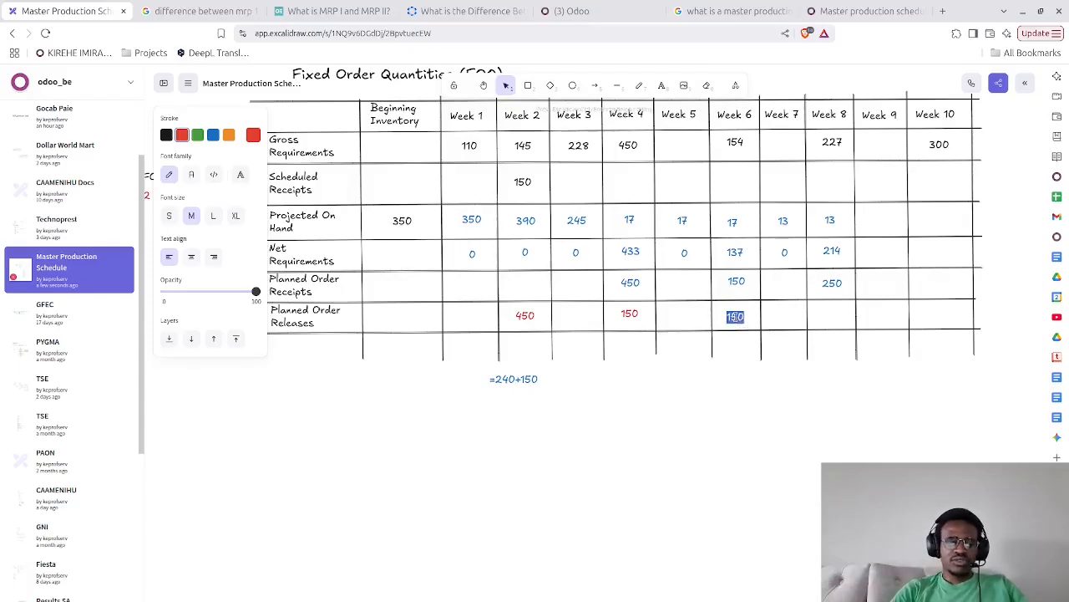
{"action": "type", "text": "250"}
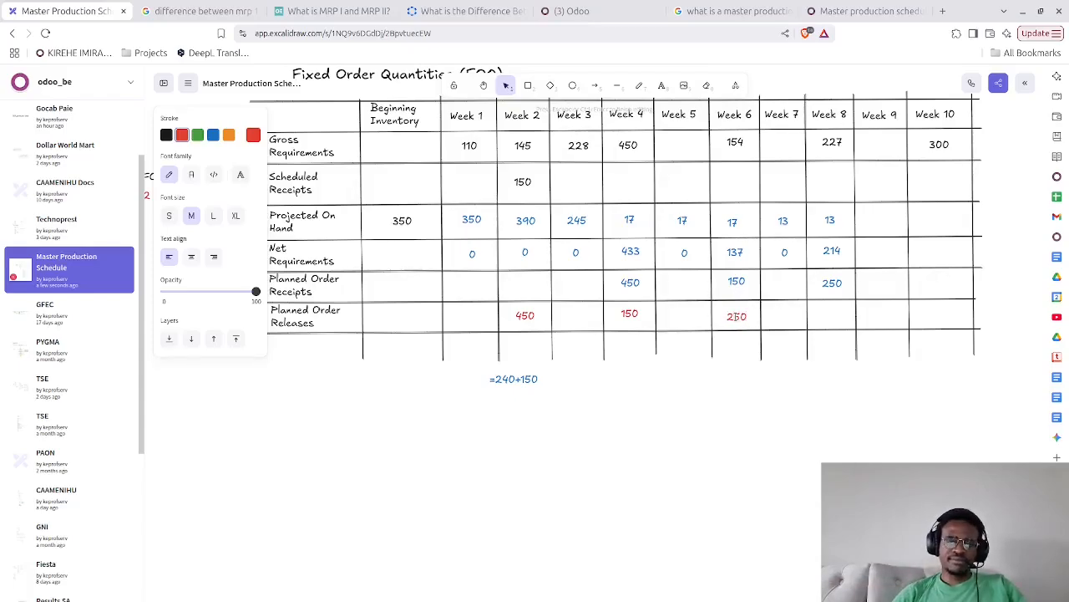
{"action": "left_click", "coordinate": [710, 432]}
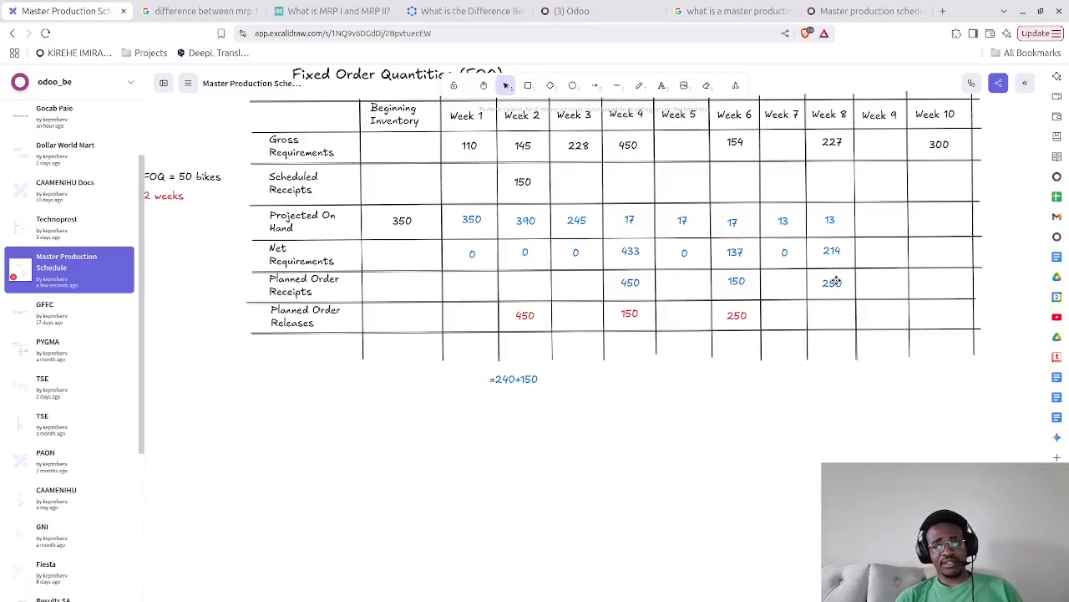
Enter 36 as Week 9 Projected On Hand and 0 as Week 9 Net Requirements, aligning the 0 in its cell
{"action": "double_click", "coordinate": [879, 223]}
{"action": "type", "text": "36"}
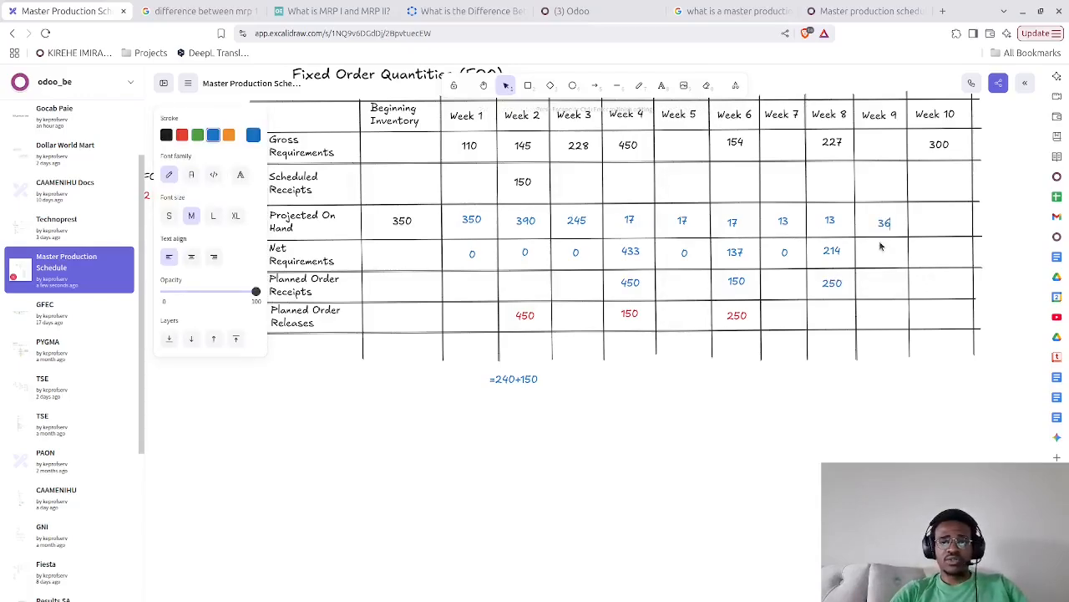
{"action": "double_click", "coordinate": [885, 256]}
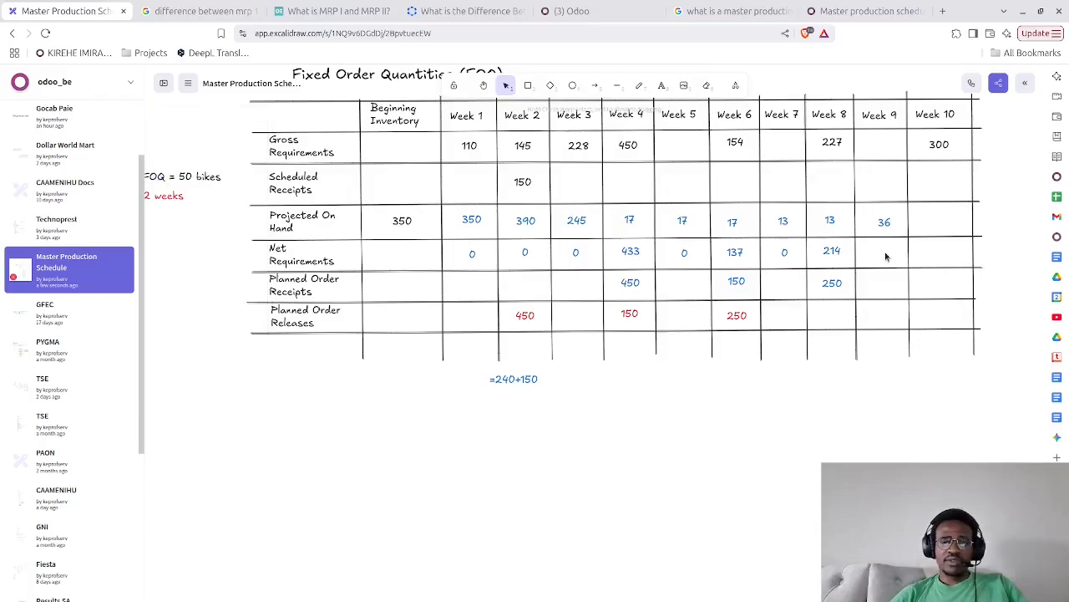
{"action": "type", "text": "0"}
{"action": "scroll", "coordinate": [886, 258], "scroll_direction": "up", "scroll_amount": 1}
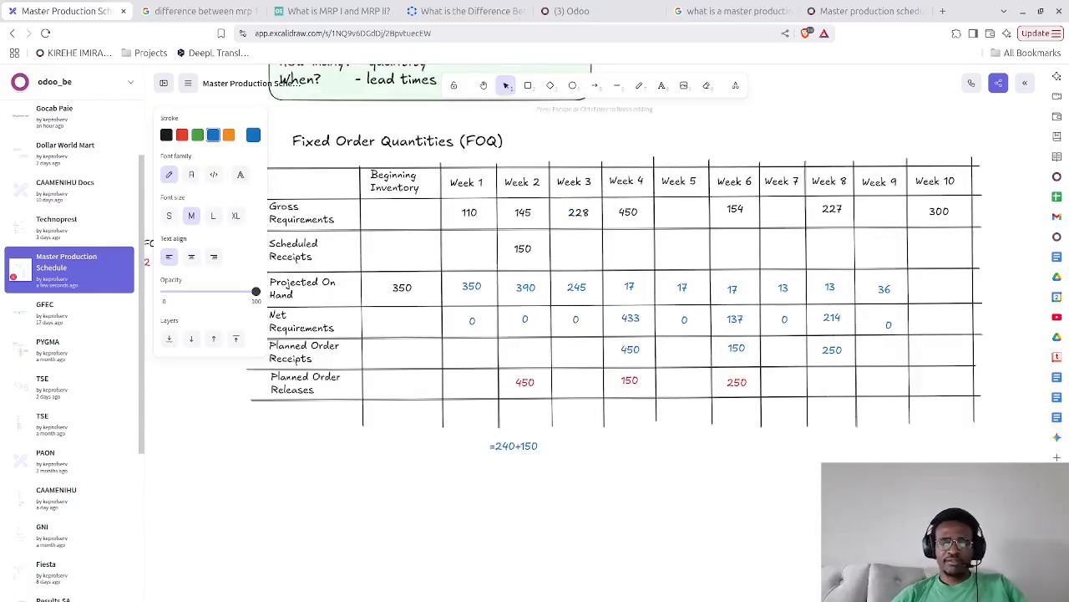
{"action": "left_click", "coordinate": [864, 284]}
{"action": "left_click_drag", "start_coordinate": [889, 323], "coordinate": [884, 319]}
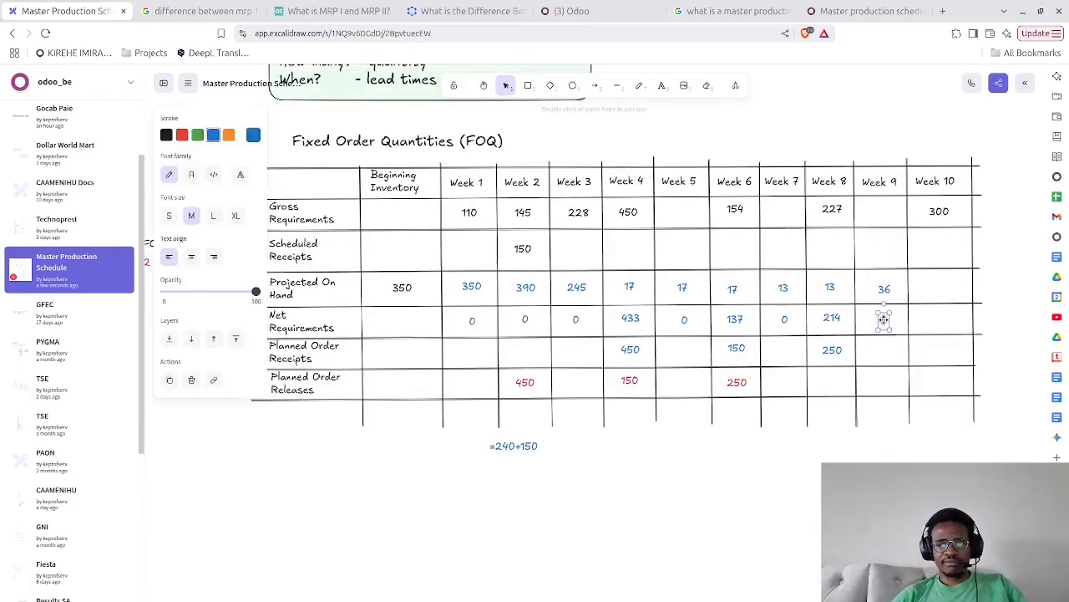
{"action": "key", "text": "Escape"}
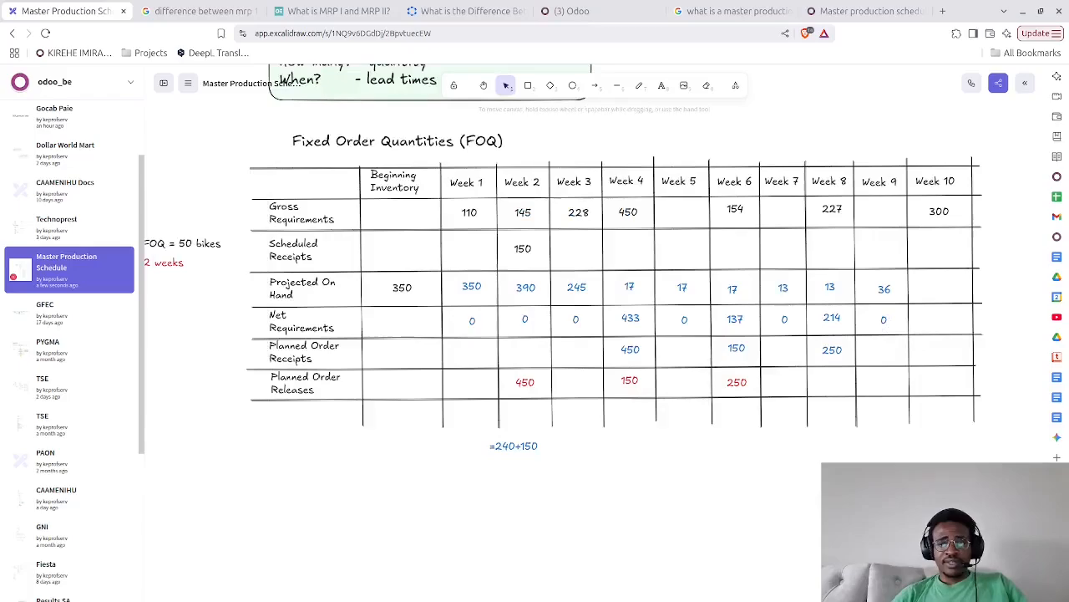
Enter 36 in the Week 10 Projected On Hand cell
{"action": "double_click", "coordinate": [935, 289]}
{"action": "type", "text": "36"}
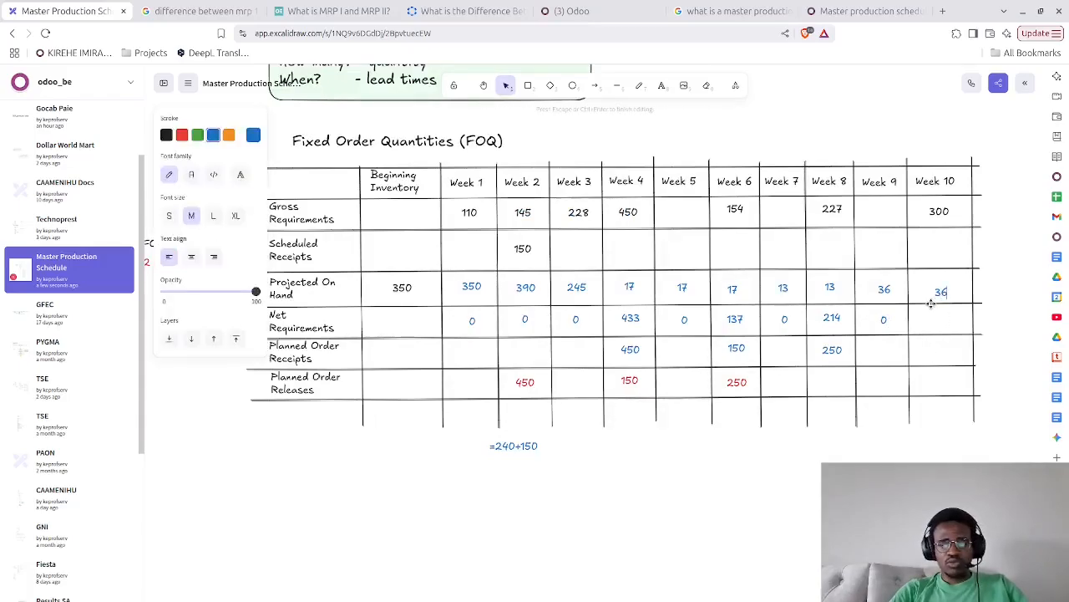
{"action": "key", "text": "Escape"}
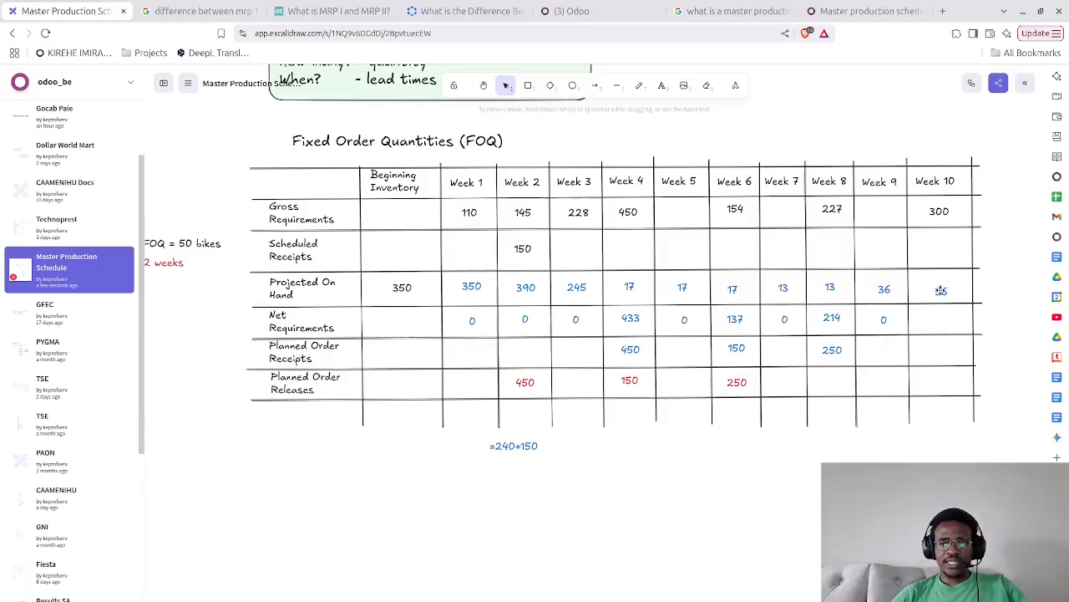
{"action": "key", "text": "Escape"}
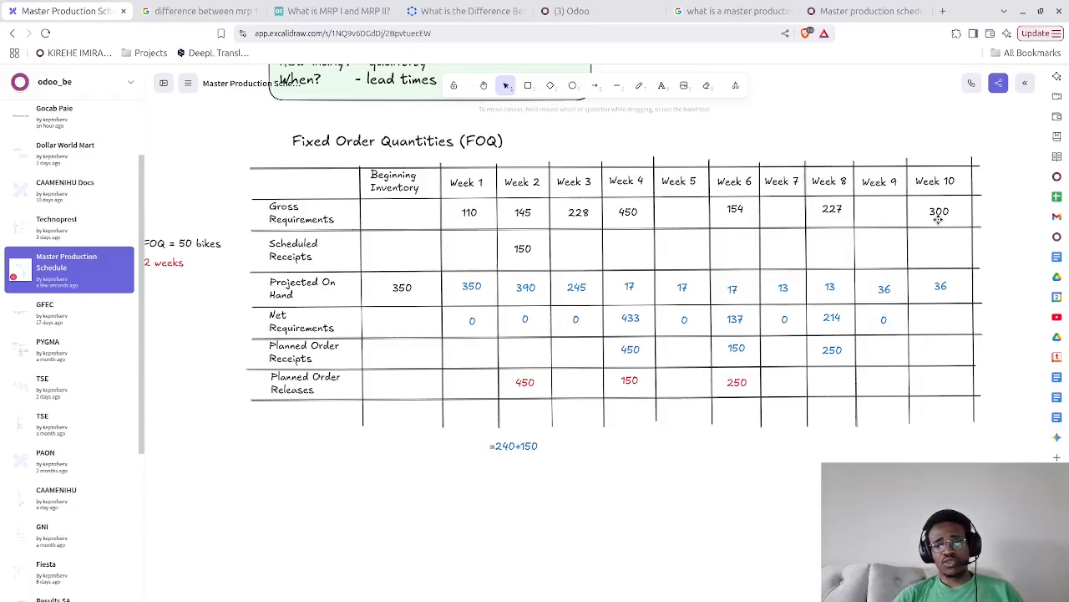
Enter 264 in the Week 10 Net Requirements cell and centre it in the cell
{"action": "double_click", "coordinate": [942, 317]}
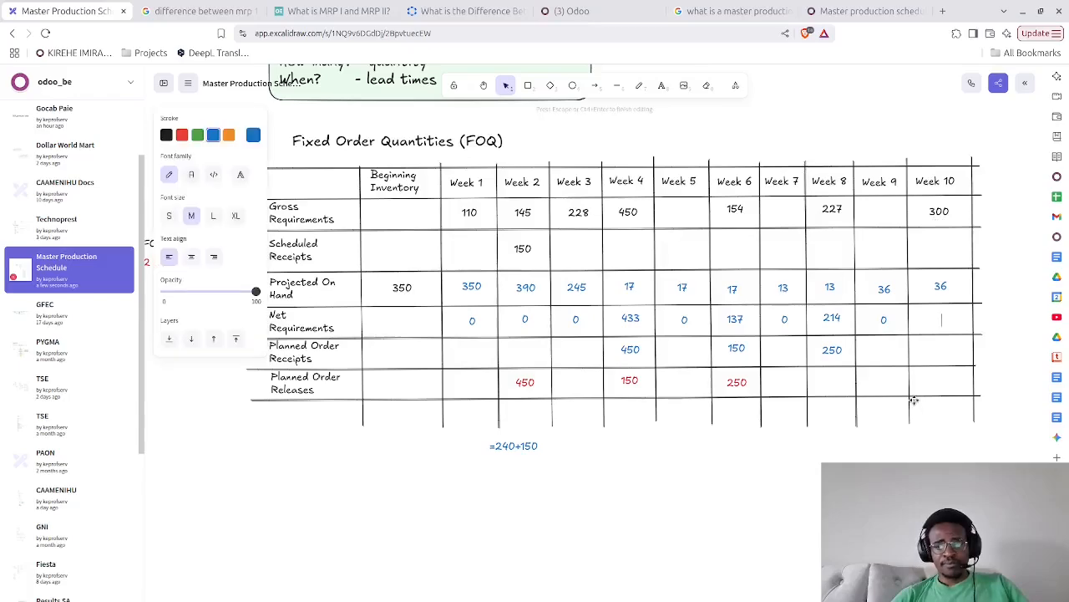
{"action": "type", "text": "264"}
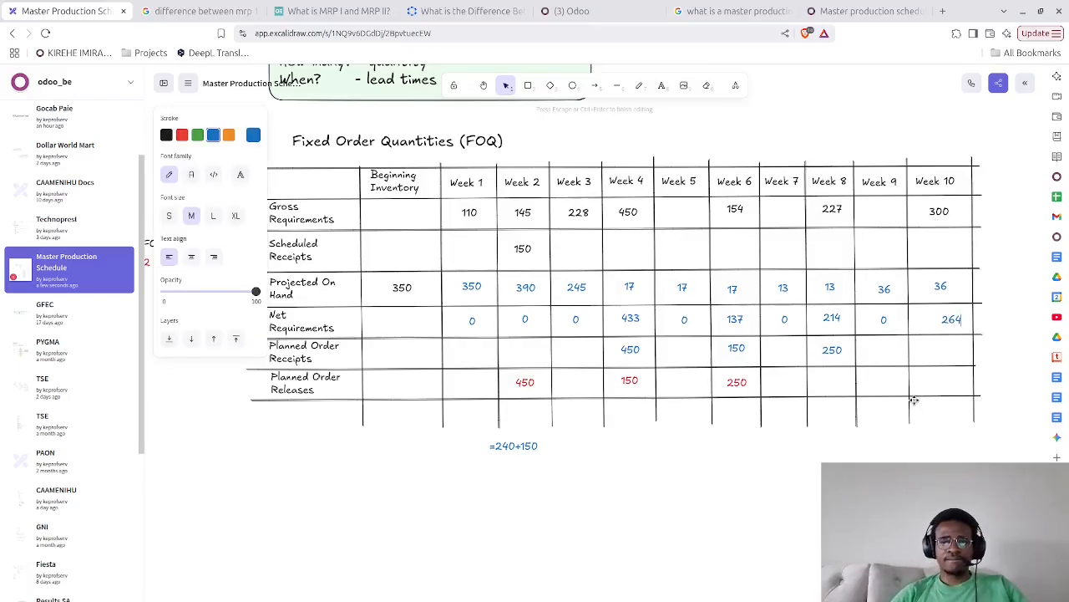
{"action": "left_click", "coordinate": [905, 445]}
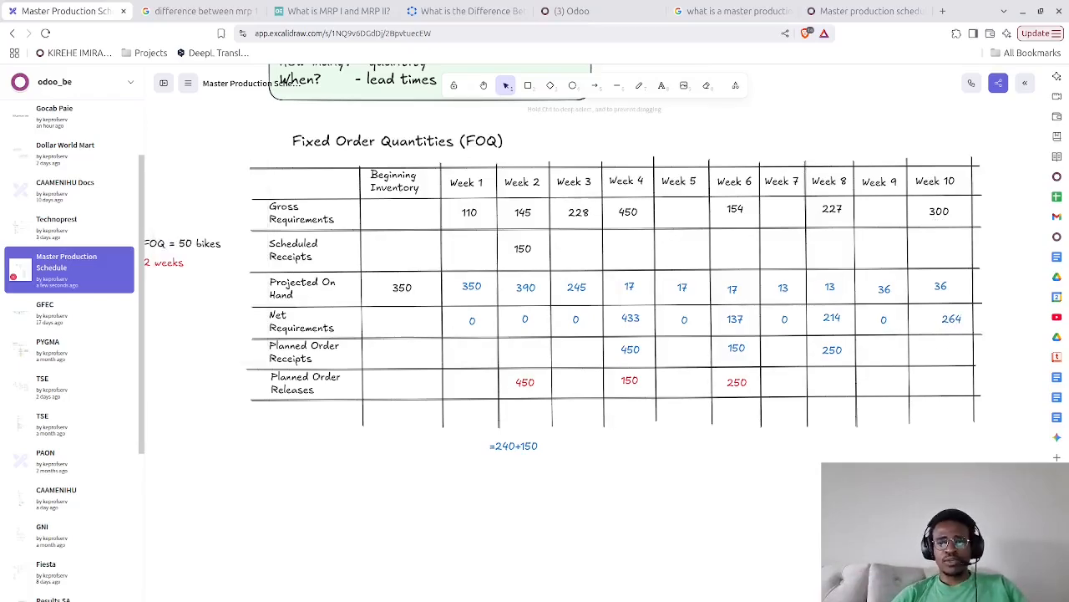
{"action": "left_click", "coordinate": [937, 323]}
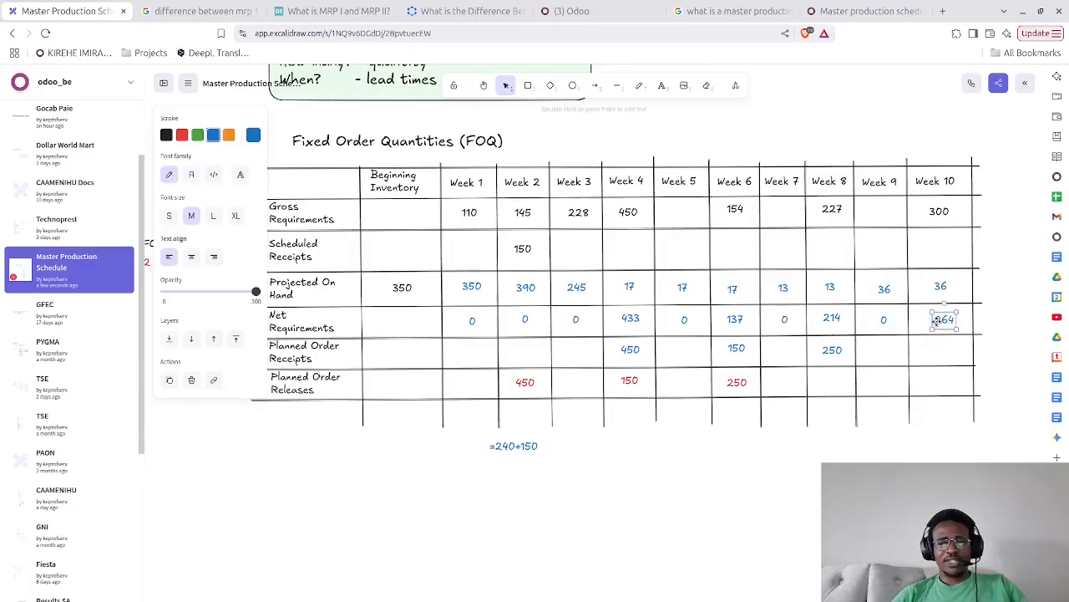
{"action": "left_click_drag", "start_coordinate": [936, 322], "coordinate": [933, 320]}
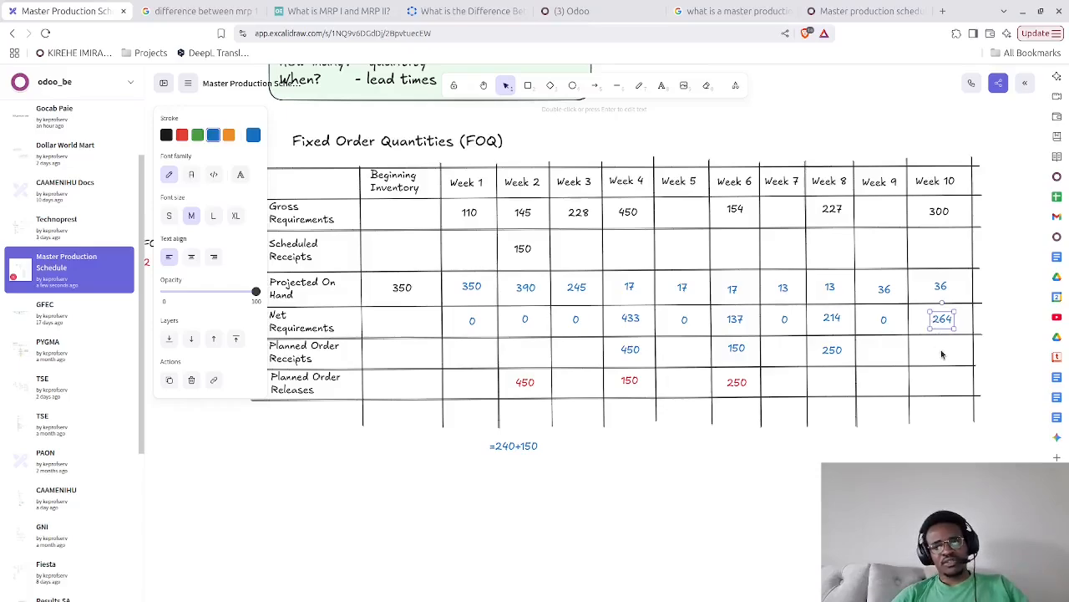
Enter 300 in the Week 10 Planned Order Receipts cell and centre it in the cell
{"action": "left_click", "coordinate": [938, 352]}
{"action": "double_click", "coordinate": [937, 352]}
{"action": "type", "text": "39"}
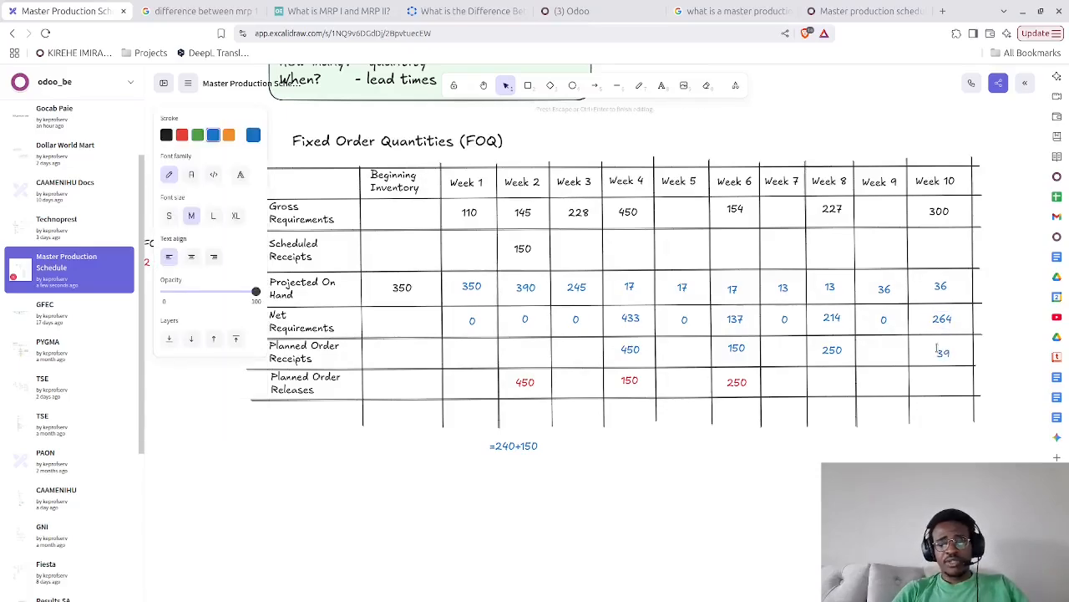
{"action": "key", "text": "BackSpace"}
{"action": "type", "text": "00"}
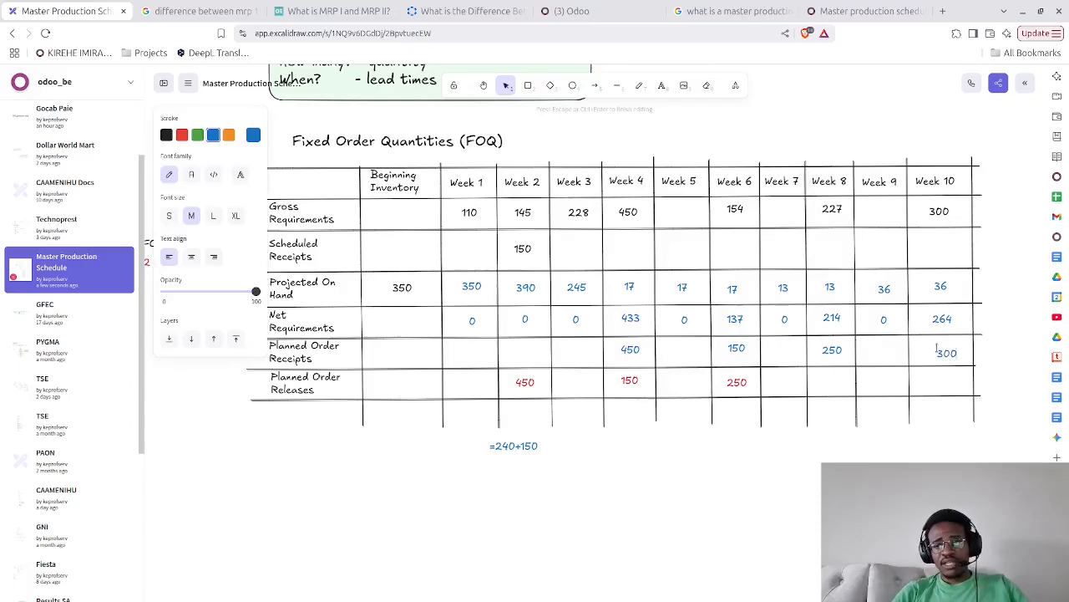
{"action": "left_click", "coordinate": [964, 459]}
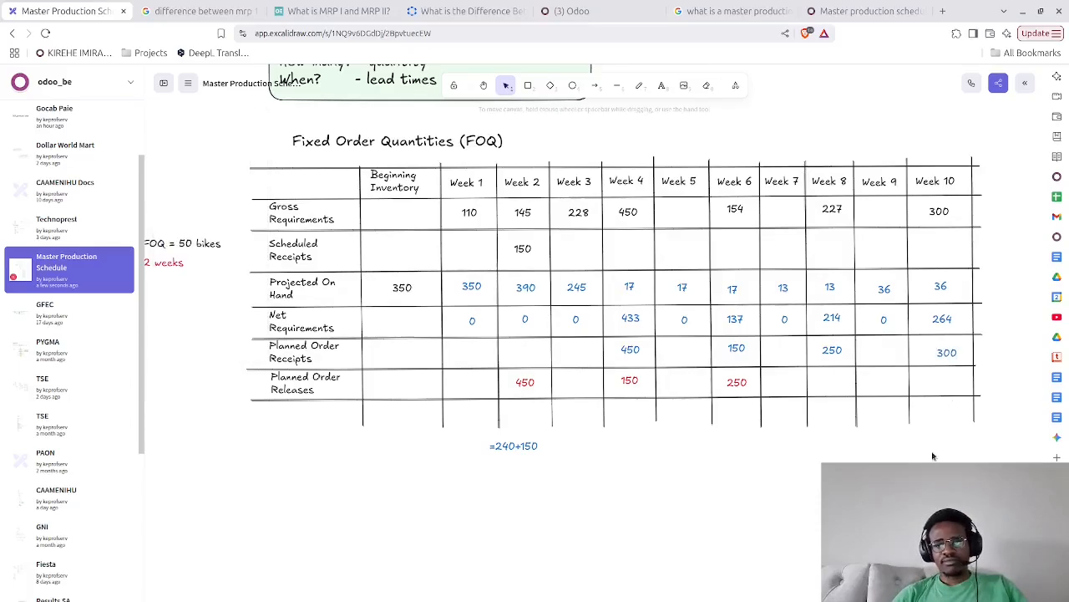
{"action": "left_click", "coordinate": [949, 352]}
{"action": "left_click_drag", "start_coordinate": [947, 353], "coordinate": [944, 350]}
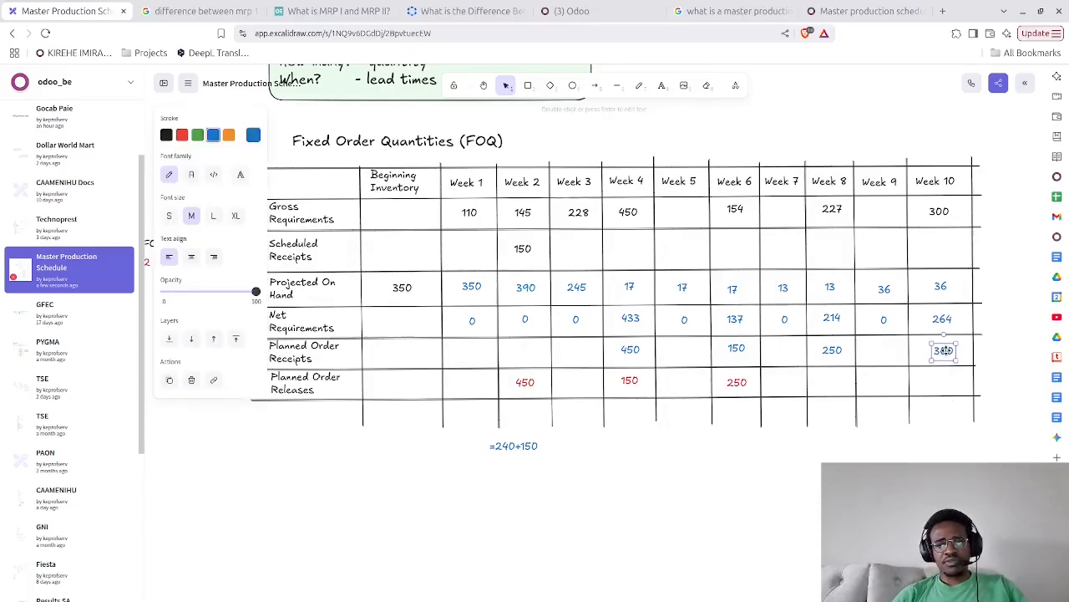
{"action": "left_click", "coordinate": [897, 470]}
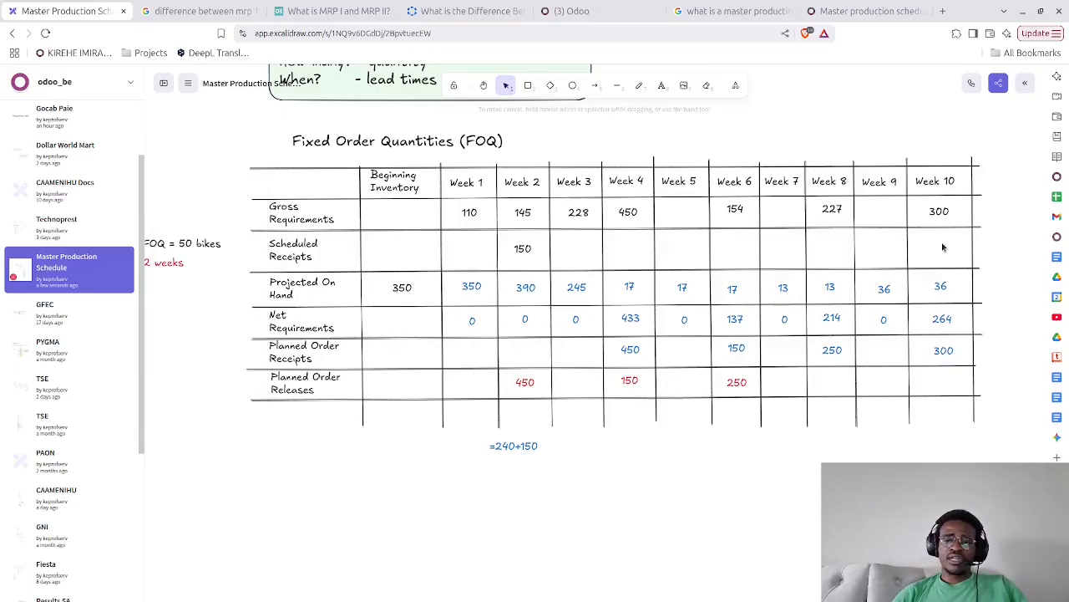
Copy the red 250 from Week 6 into the Week 8 Planned Order Releases cell, change the copy to 300 and centre it
{"action": "left_click", "coordinate": [743, 386]}
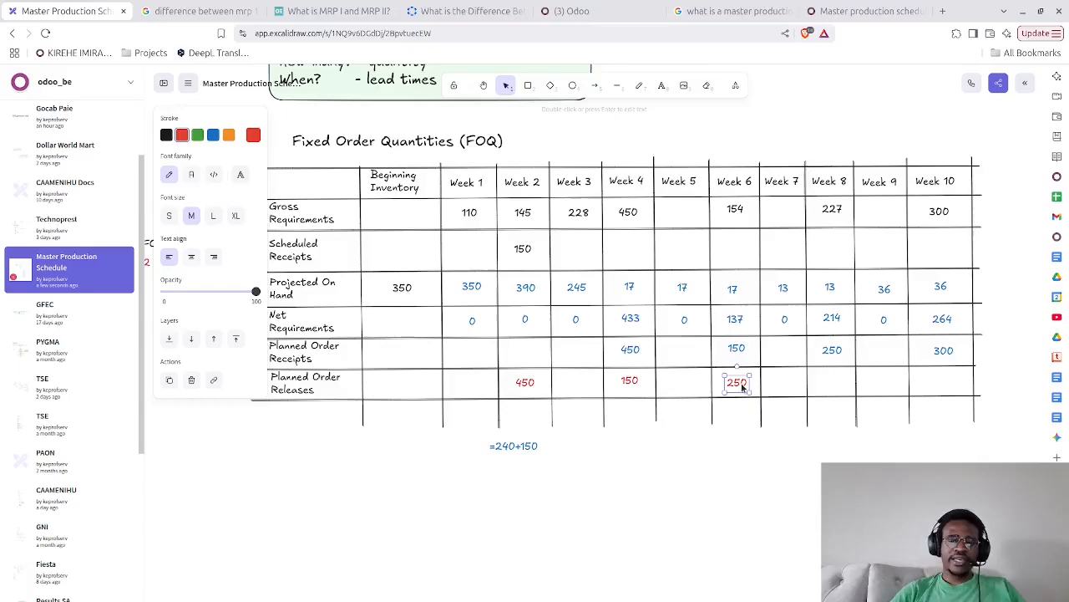
{"action": "left_click", "coordinate": [829, 383]}
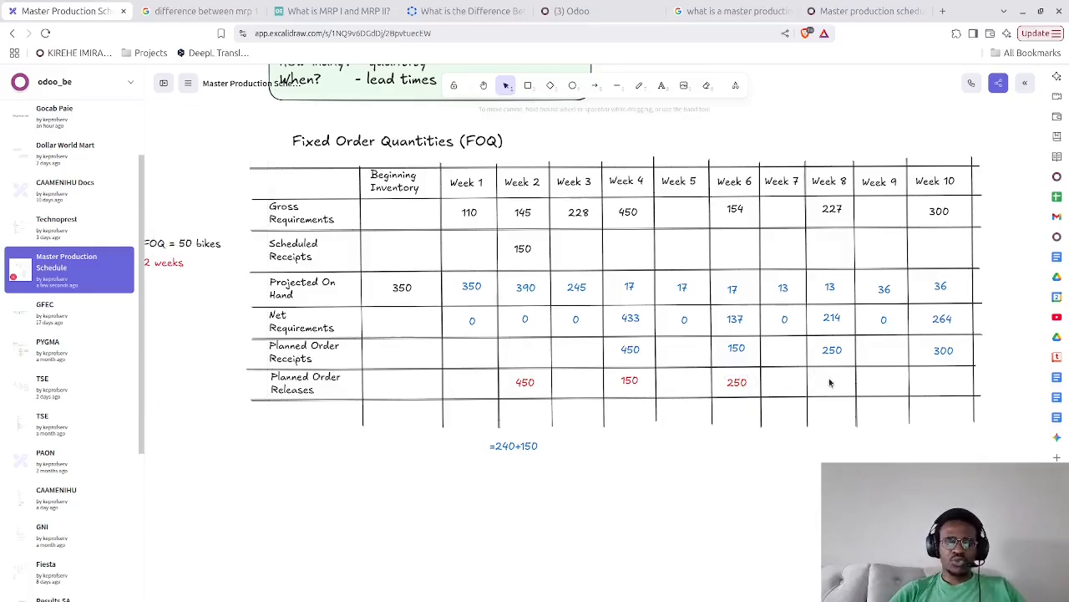
{"action": "key", "text": "ctrl+v"}
{"action": "left_click_drag", "start_coordinate": [830, 381], "coordinate": [833, 383]}
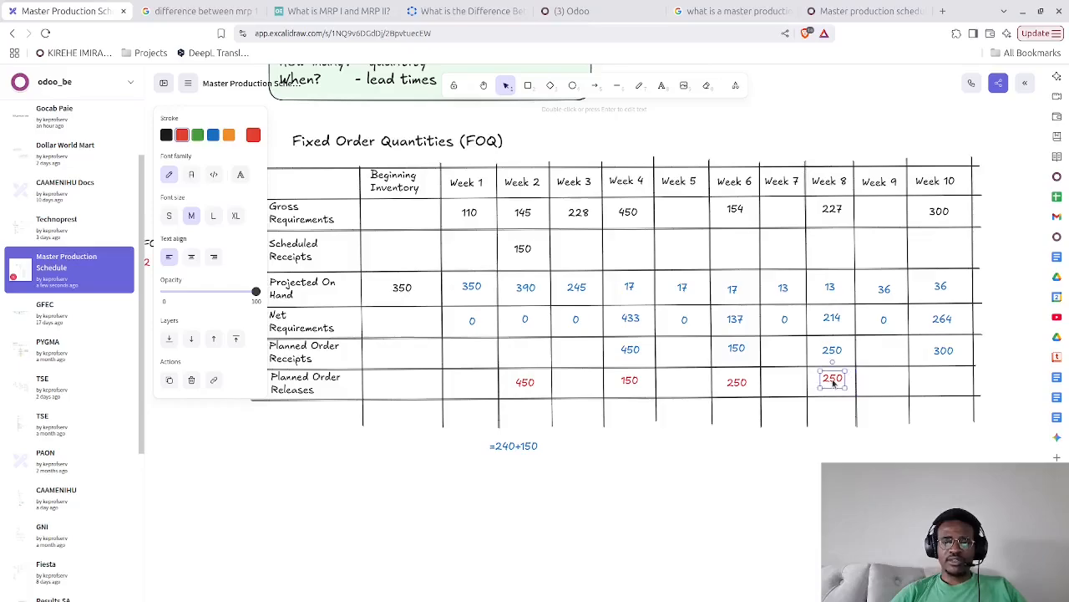
{"action": "double_click", "coordinate": [833, 381]}
{"action": "type", "text": "300"}
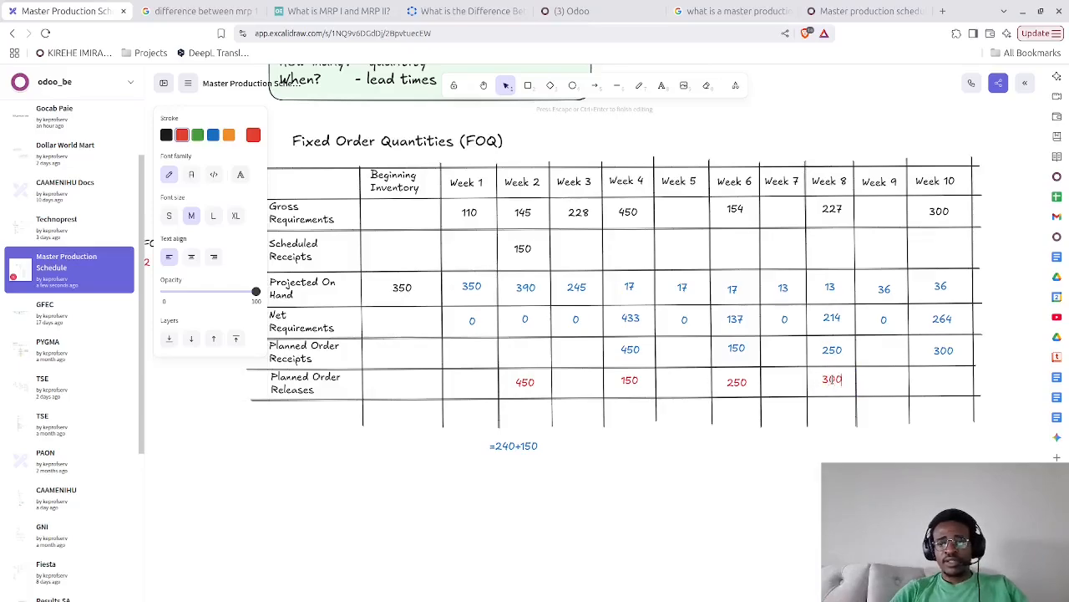
{"action": "left_click", "coordinate": [835, 452]}
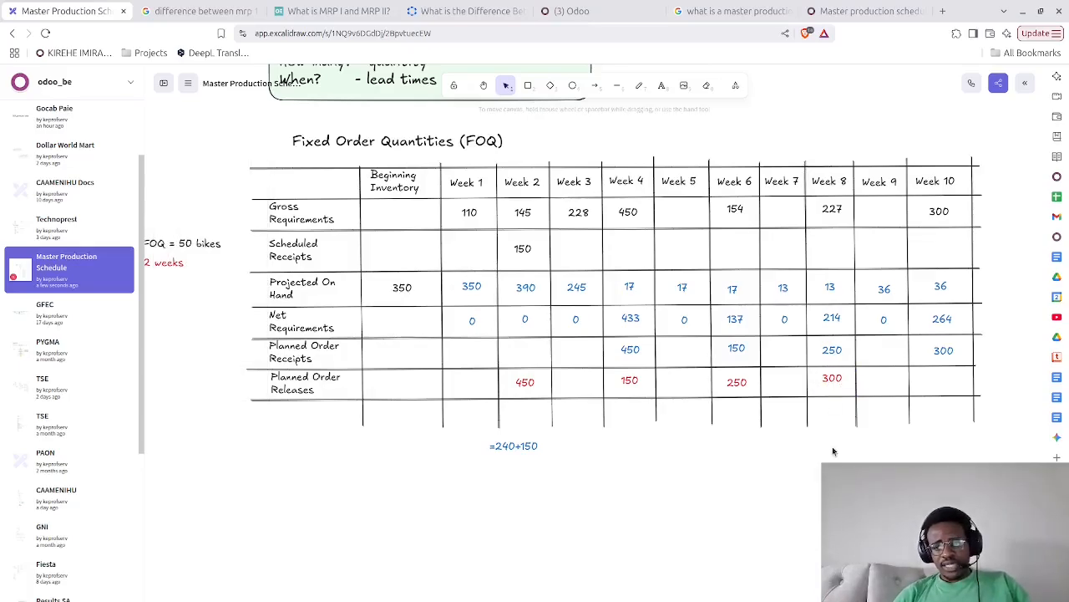
{"action": "left_click", "coordinate": [832, 377]}
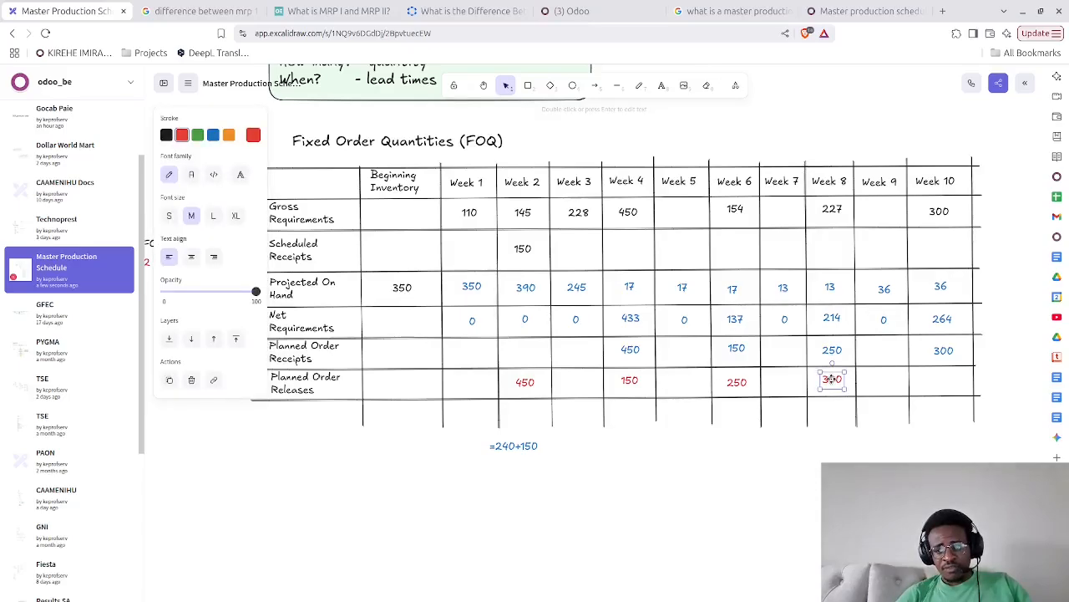
{"action": "left_click", "coordinate": [800, 511]}
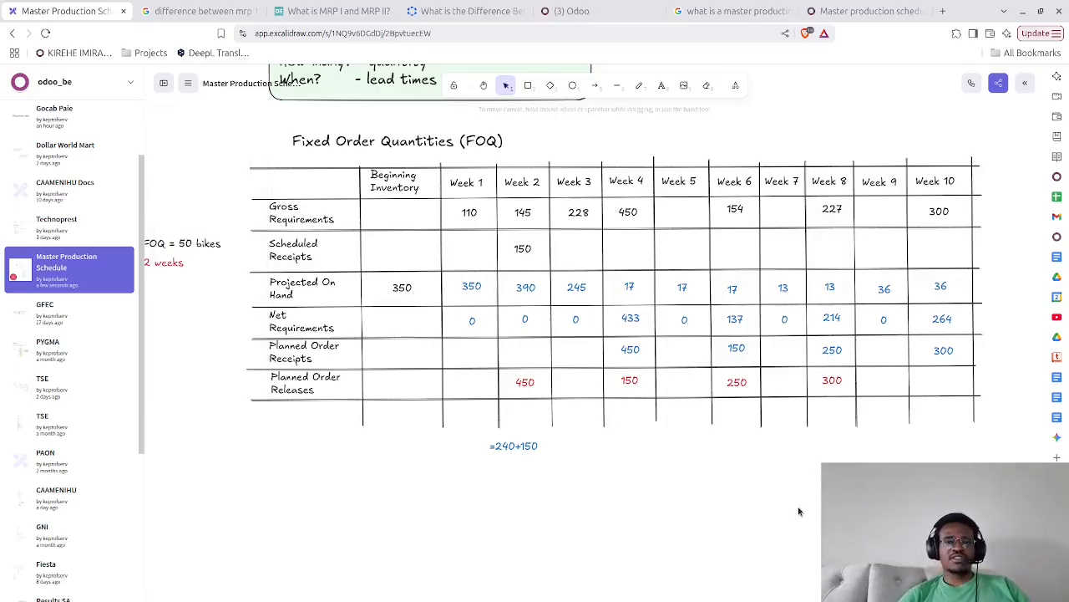